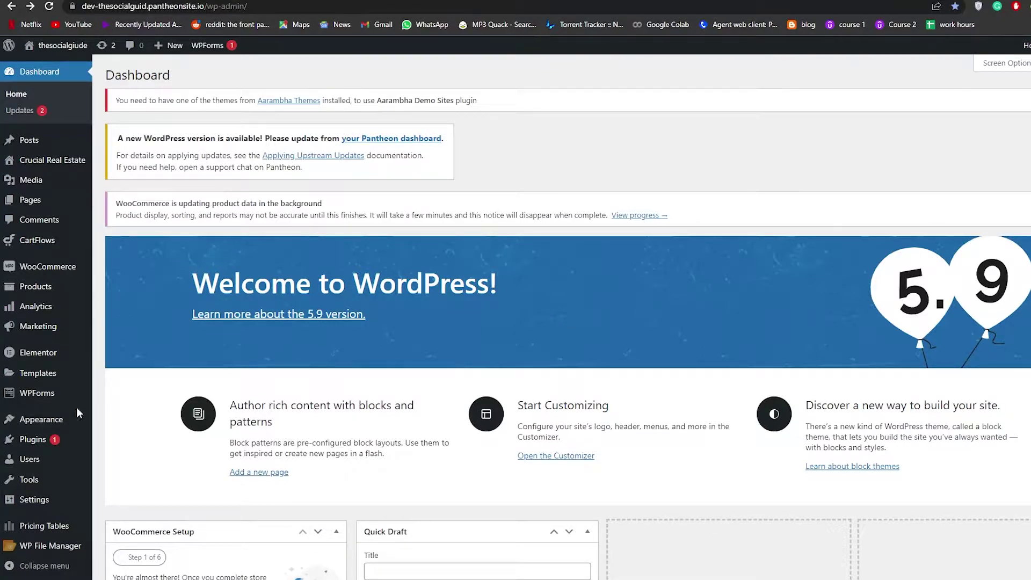
Open the page for adding new plugins and search for astra, followed by elementor
mouse_move(24, 446)
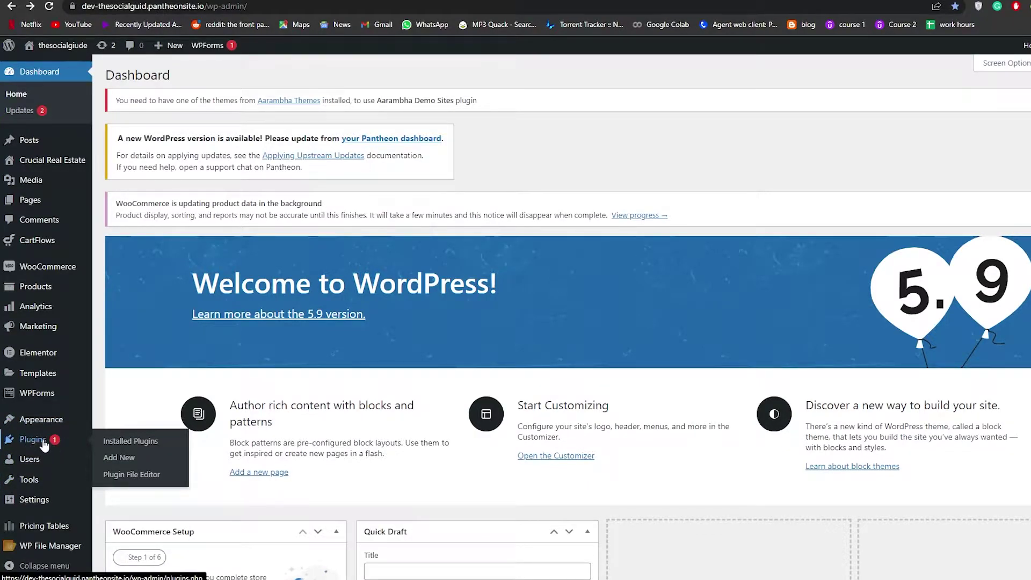
left_click(120, 458)
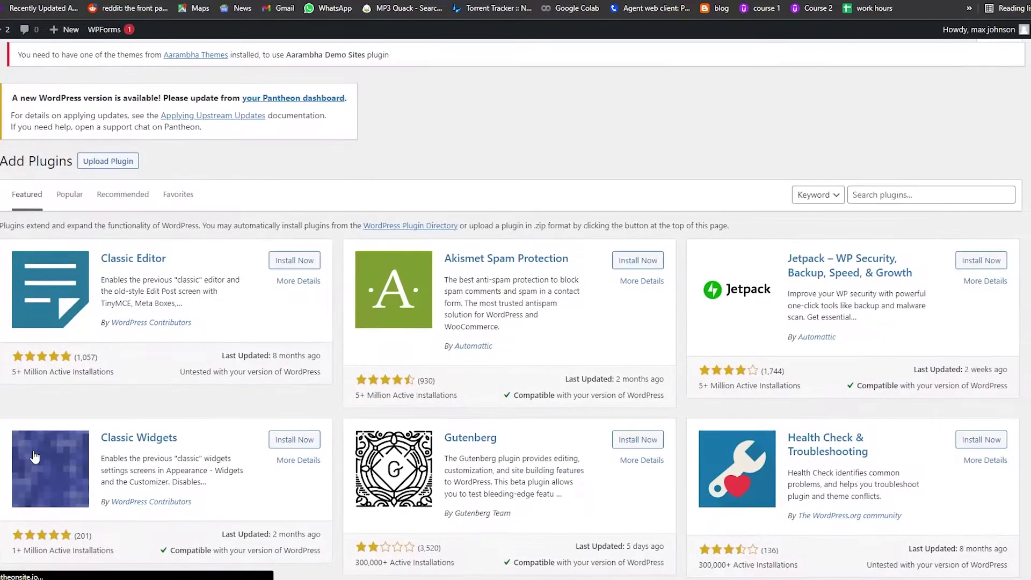
scroll(508, 205, "down", 1)
scroll(412, 193, "down", 4)
scroll(658, 433, "up", 6)
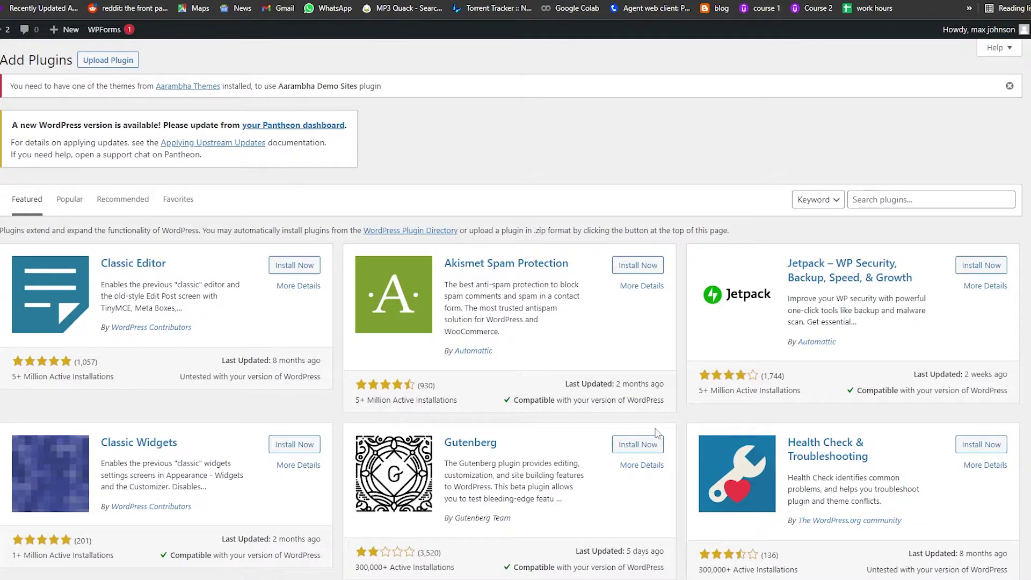
left_click(881, 207)
type("astra")
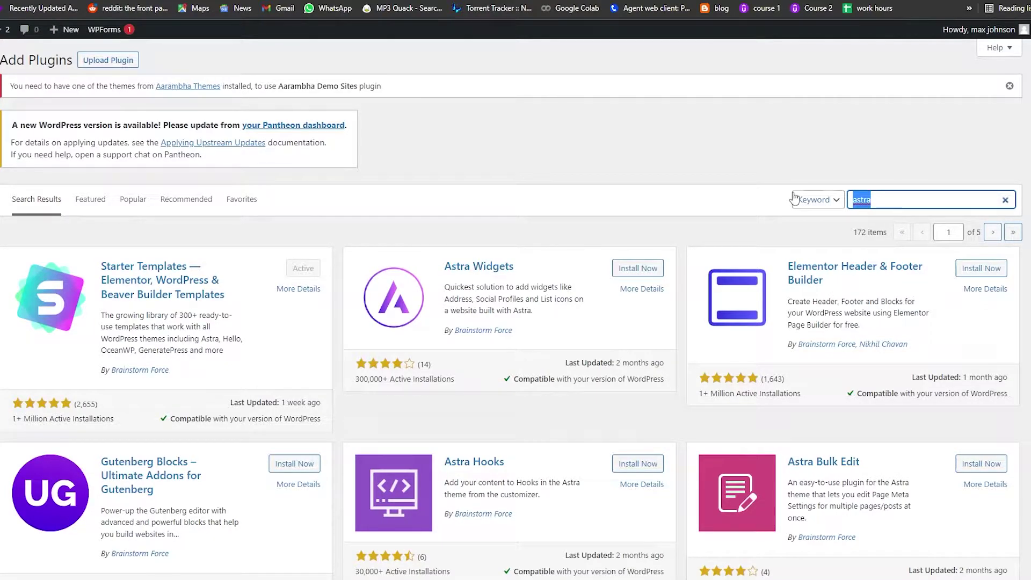
type("elementor")
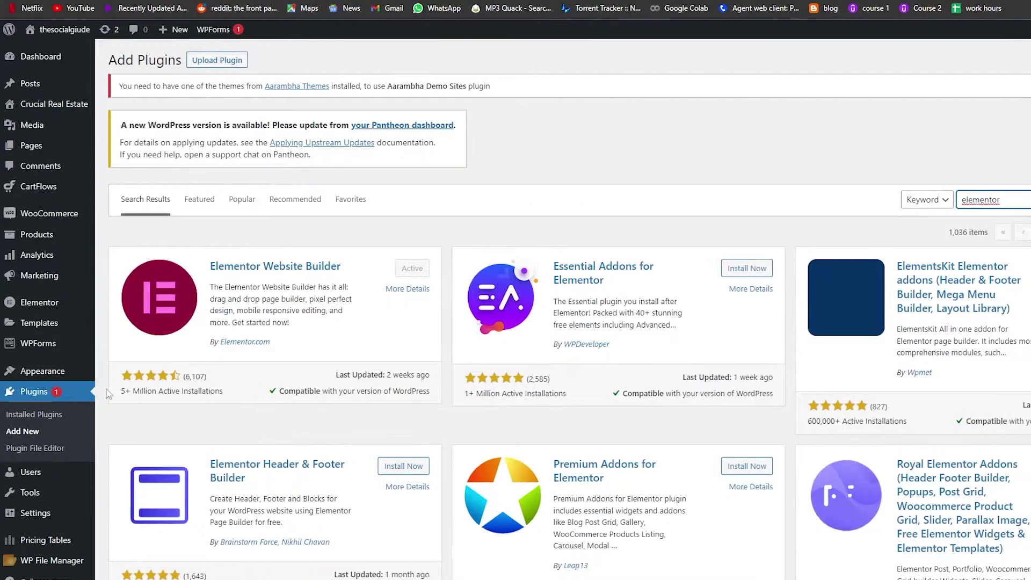
Open the Starter Templates library from its entry in the installed plugins
left_click(33, 423)
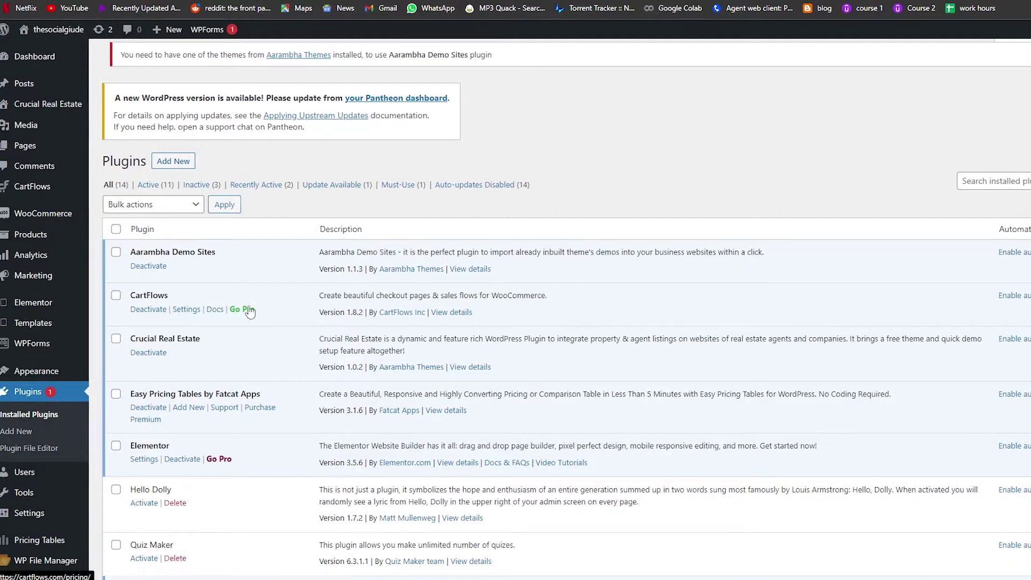
scroll(151, 285, "down", 3)
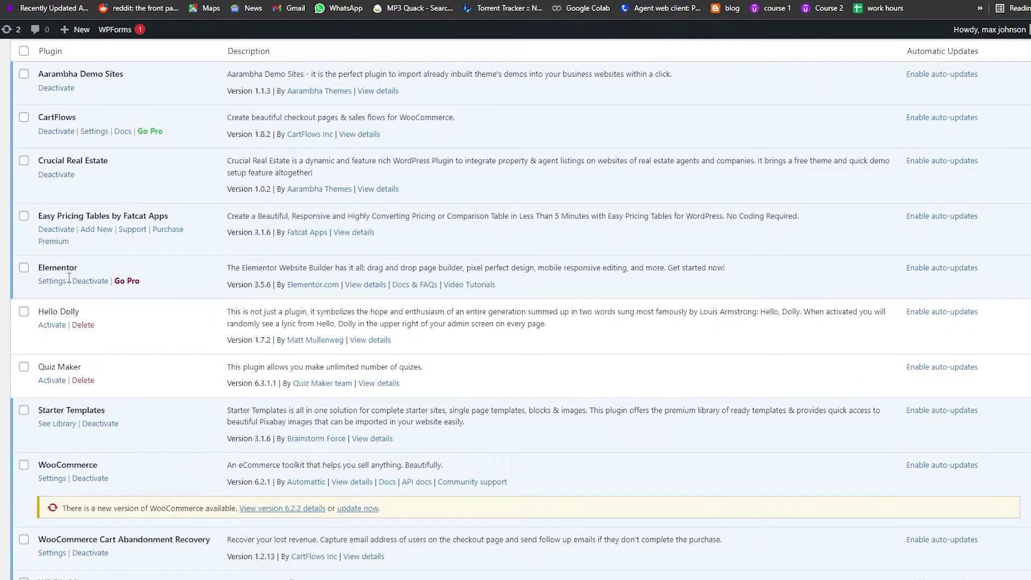
scroll(69, 279, "down", 1)
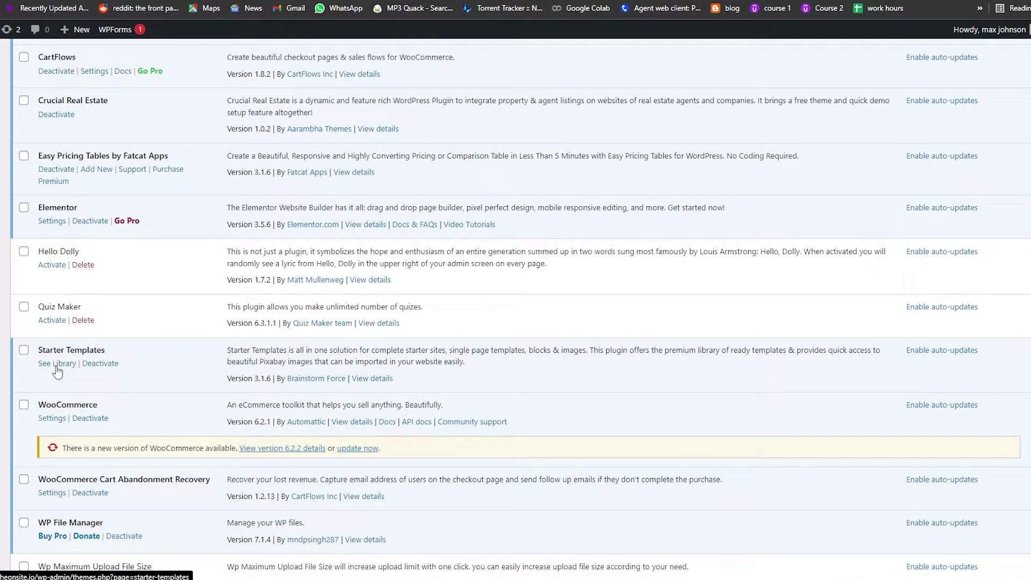
left_click(58, 364)
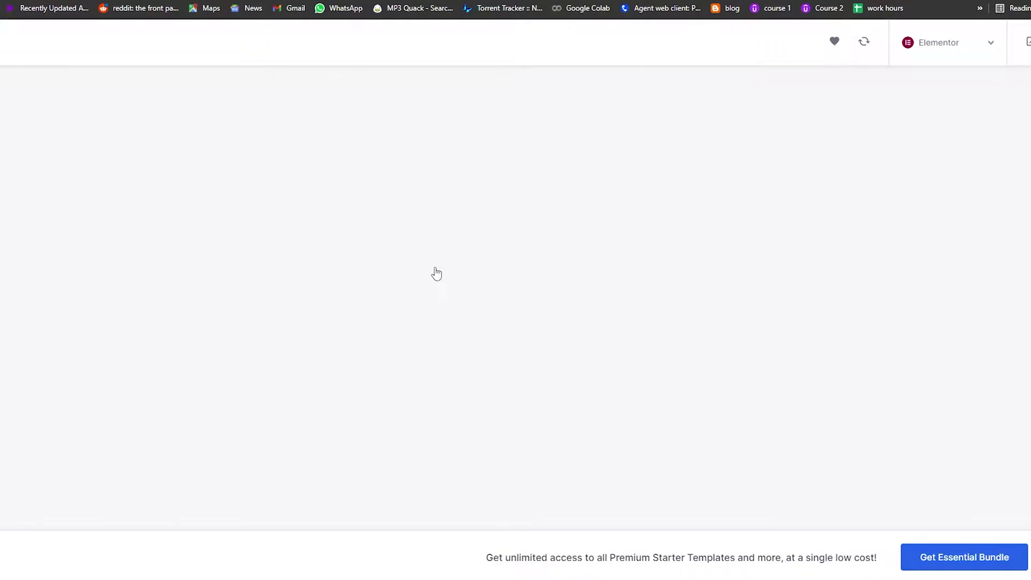
Browse the range of Elementor starter templates in the library, both free and premium
scroll(478, 275, "down", 4)
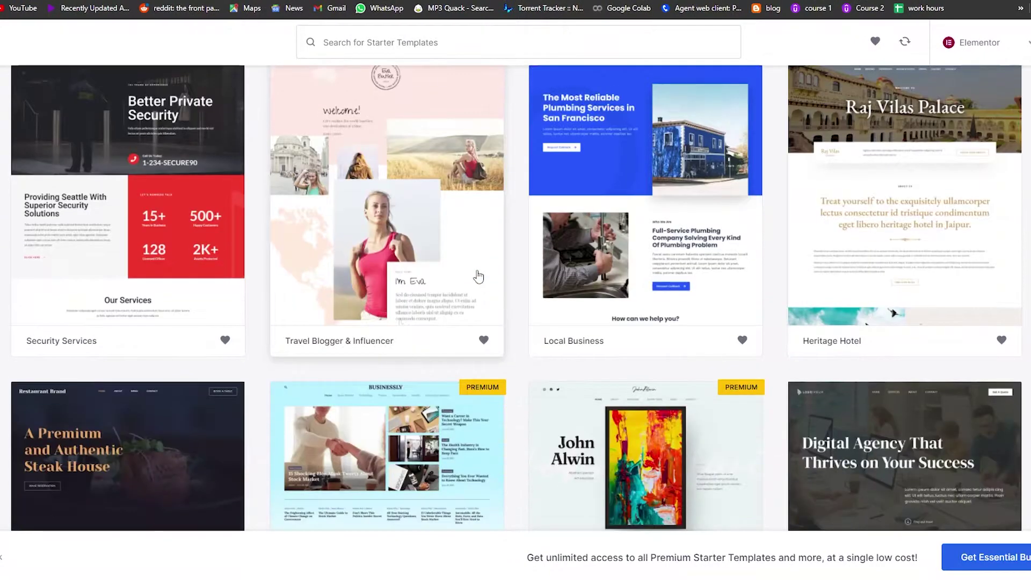
scroll(515, 336, "up", 1)
scroll(495, 354, "up", 1)
scroll(517, 341, "up", 4)
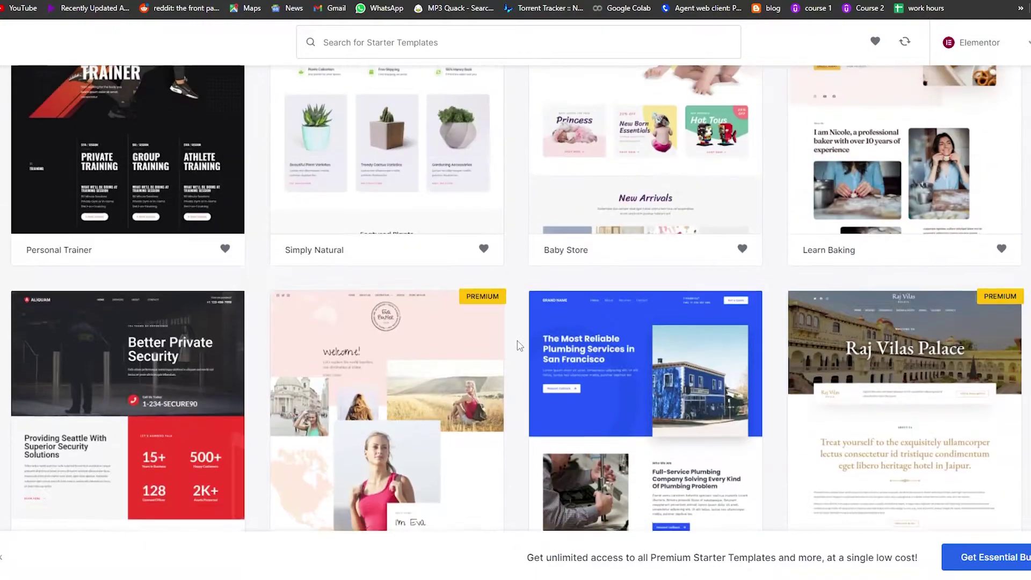
scroll(518, 347, "up", 14)
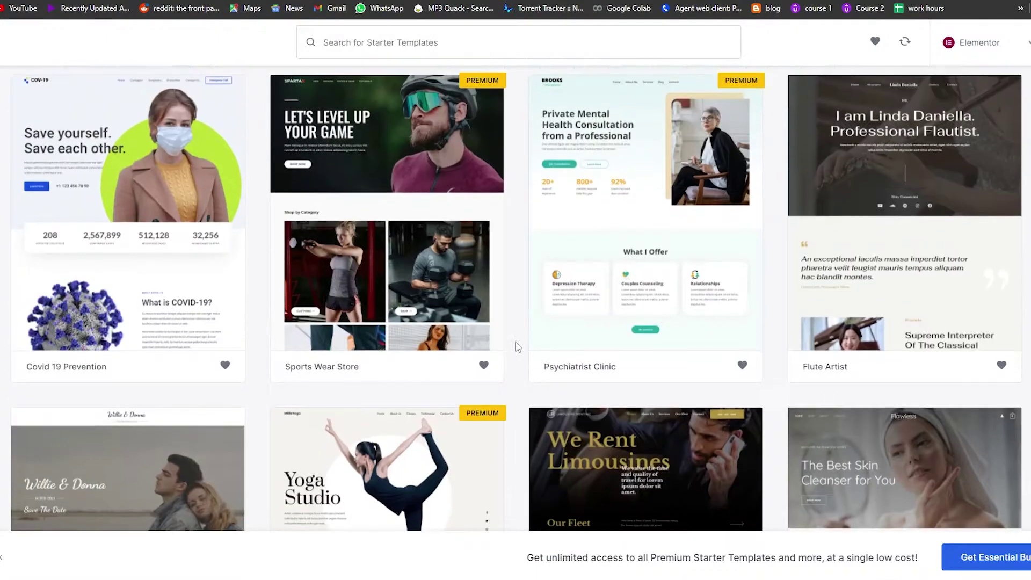
scroll(517, 347, "up", 1)
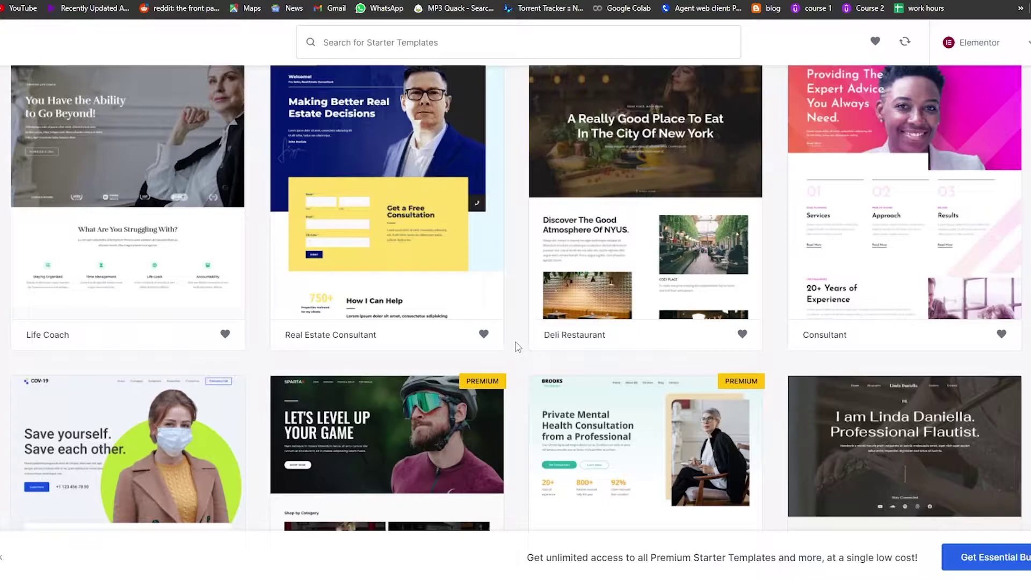
scroll(517, 347, "up", 4)
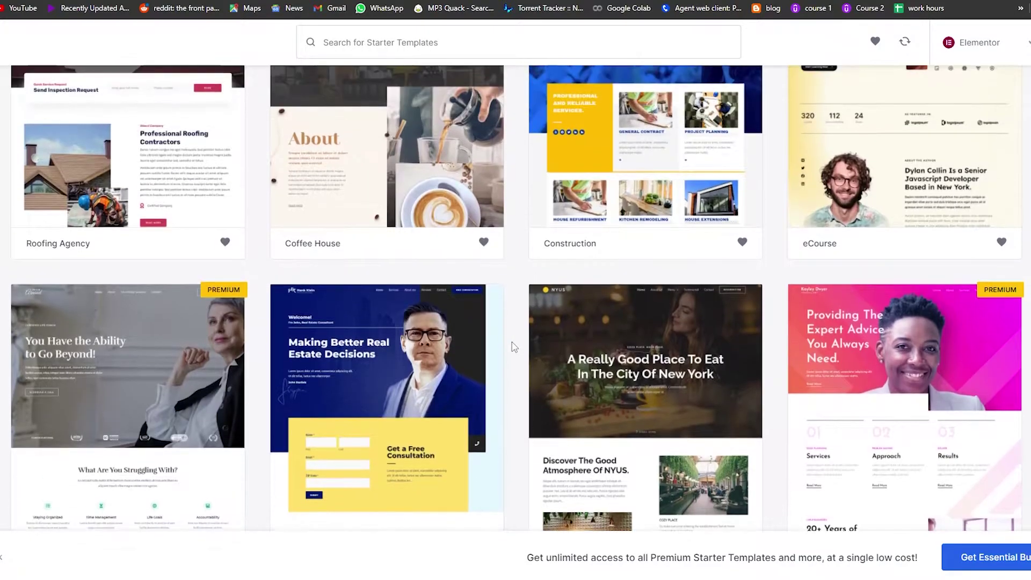
scroll(514, 347, "up", 9)
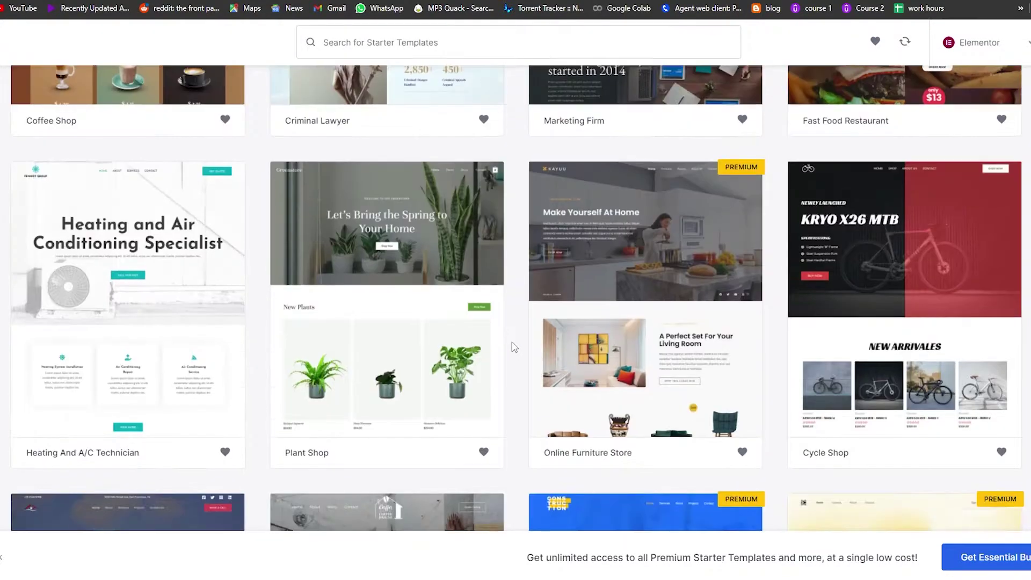
scroll(514, 347, "up", 11)
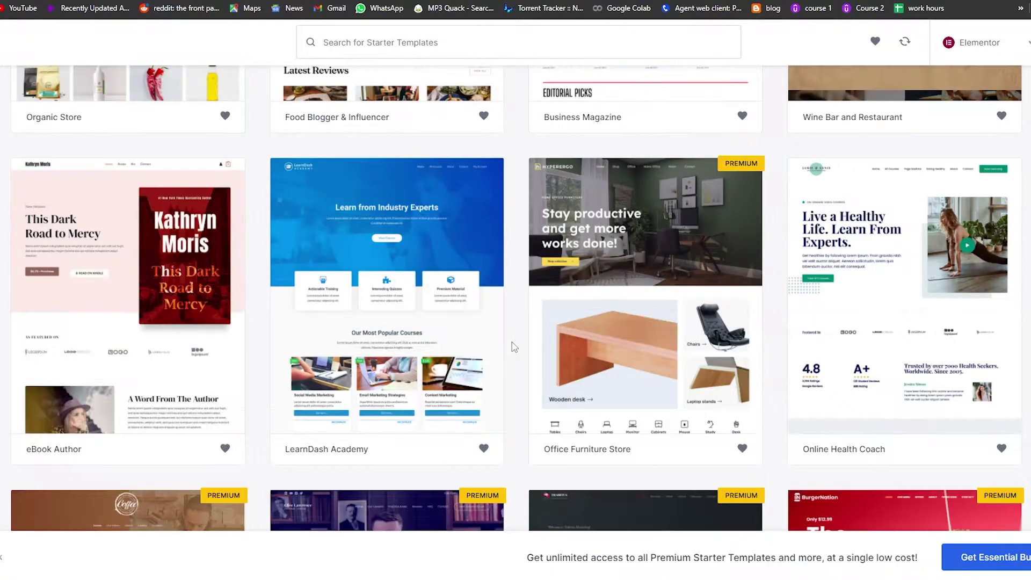
scroll(514, 346, "up", 12)
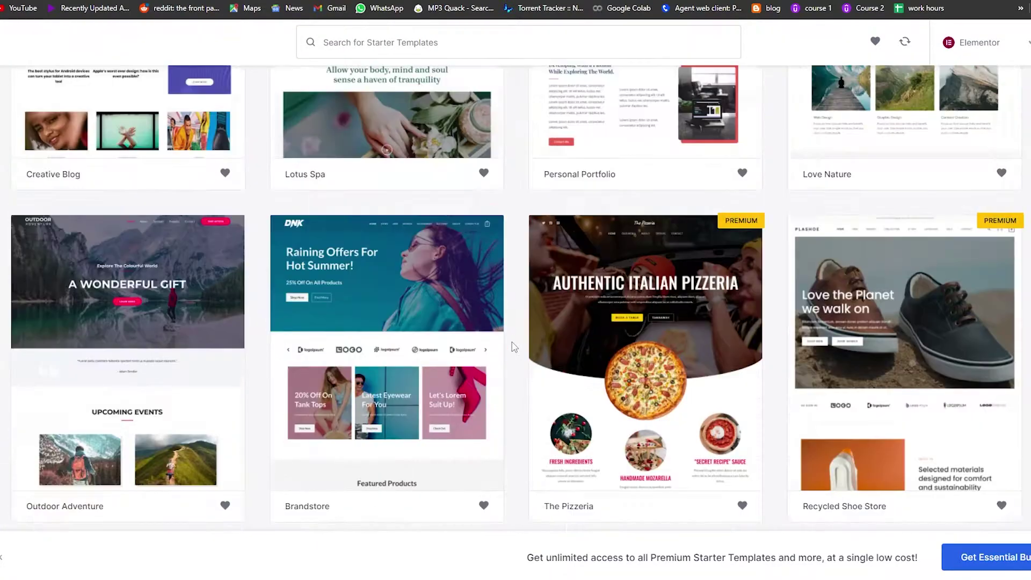
scroll(514, 347, "up", 7)
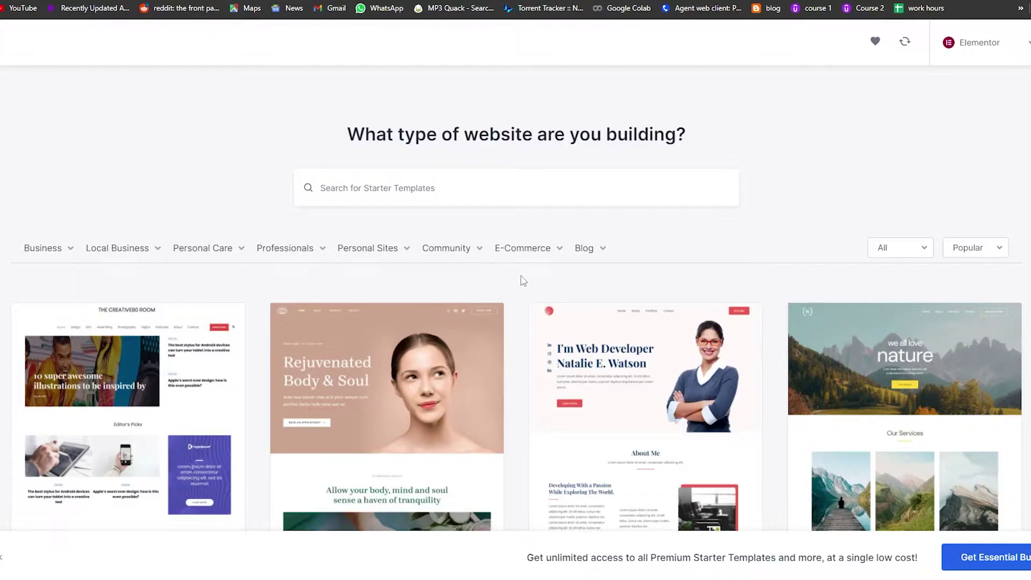
Filter the starter templates by the E-Commerce type Online Shop and look through the matching designs
mouse_move(519, 259)
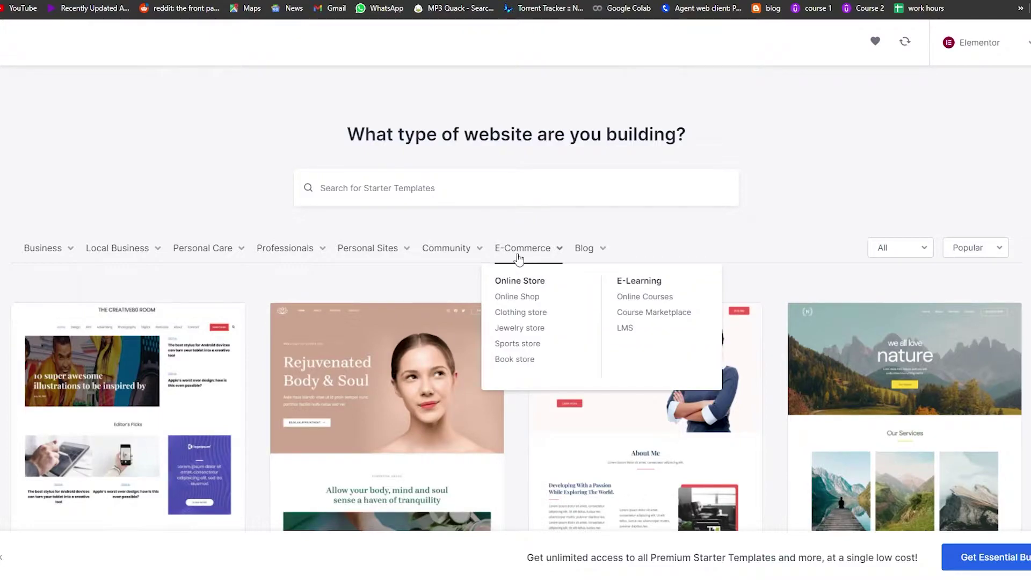
left_click(518, 297)
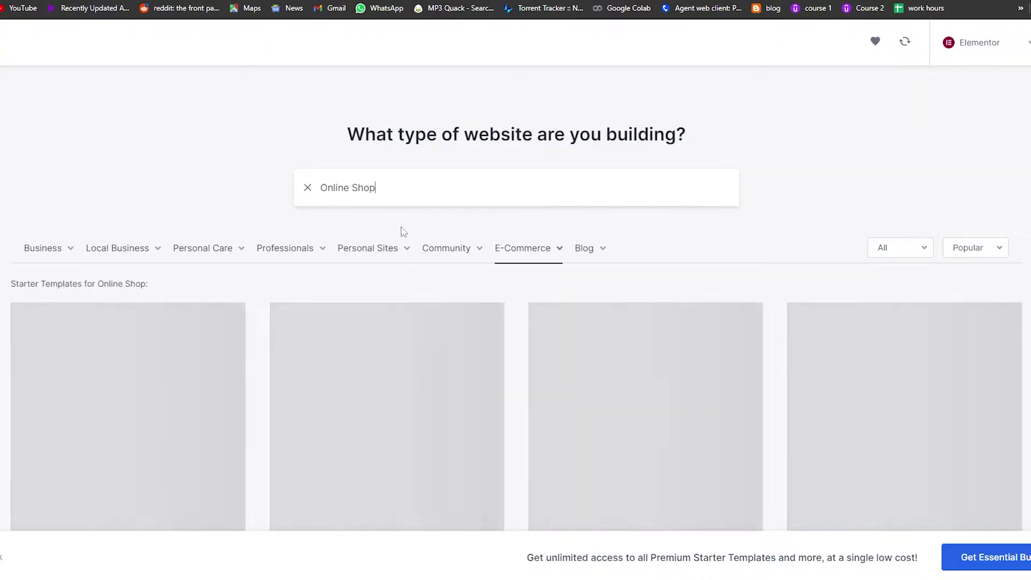
scroll(524, 290, "down", 6)
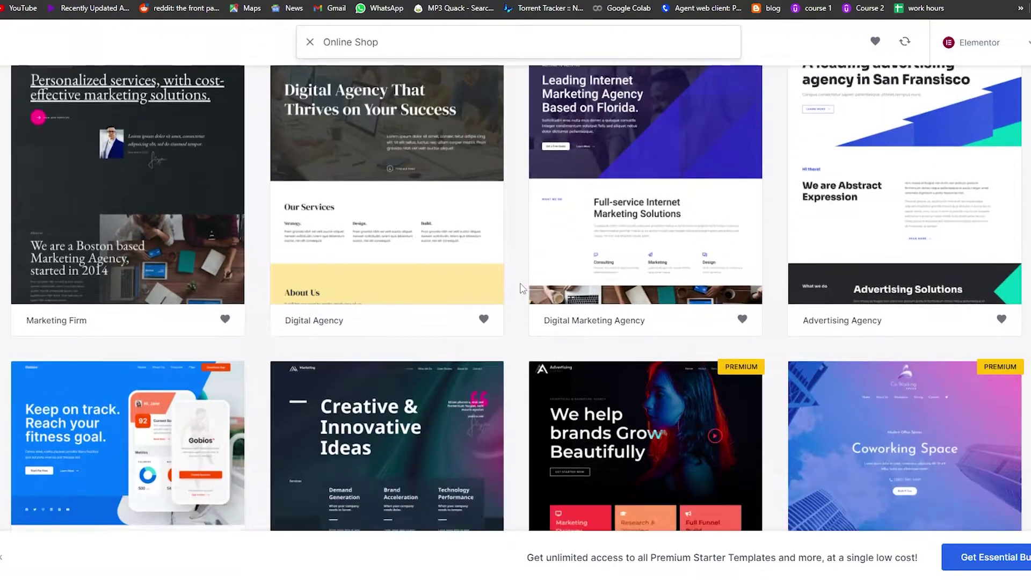
scroll(521, 287, "down", 6)
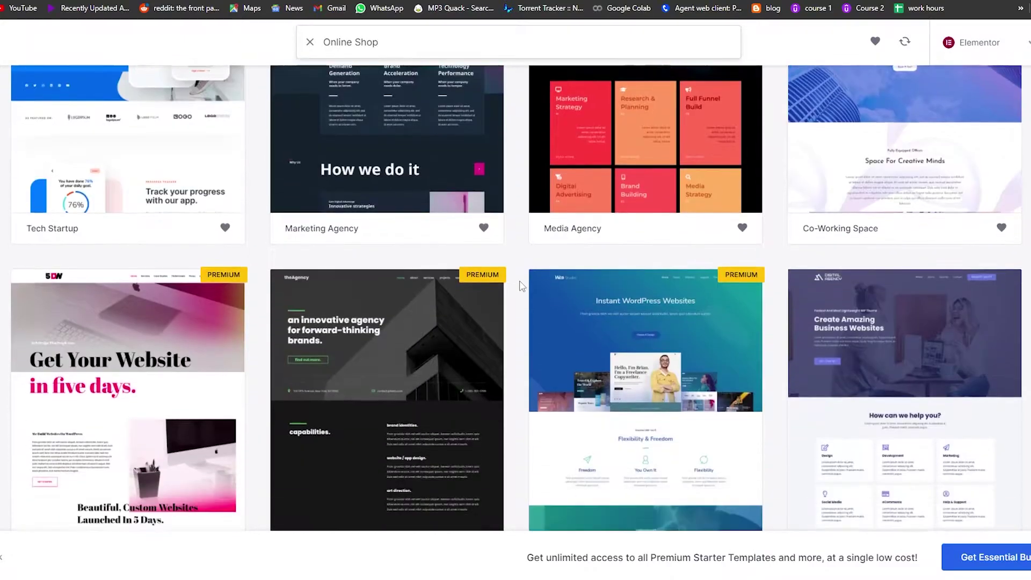
scroll(521, 287, "down", 6)
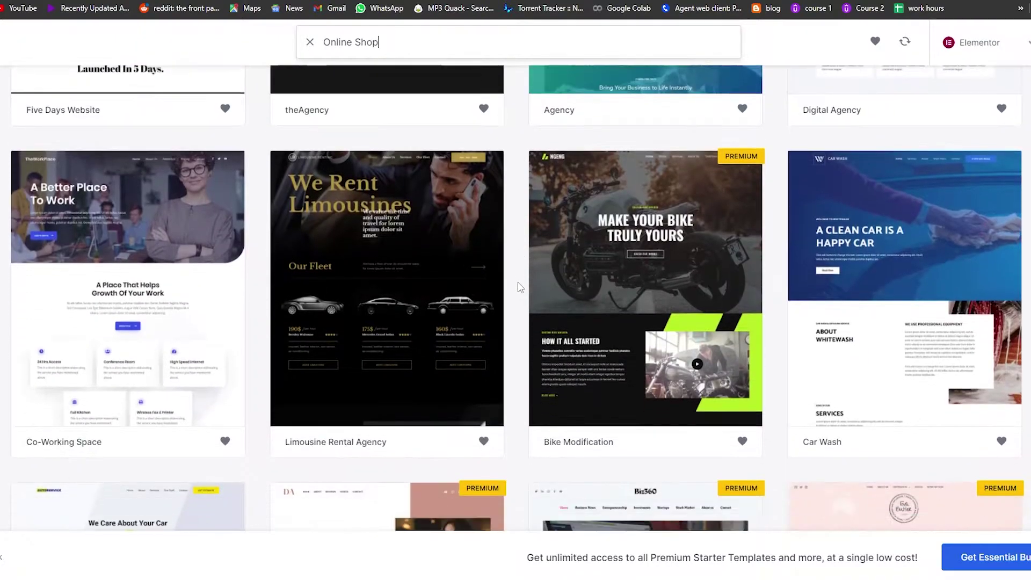
scroll(518, 287, "down", 13)
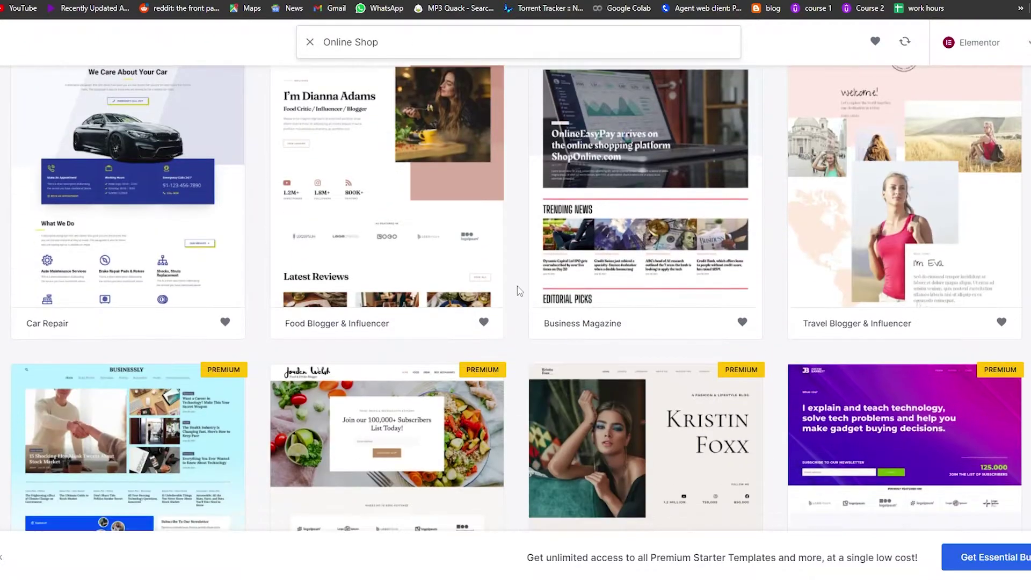
scroll(517, 286, "down", 3)
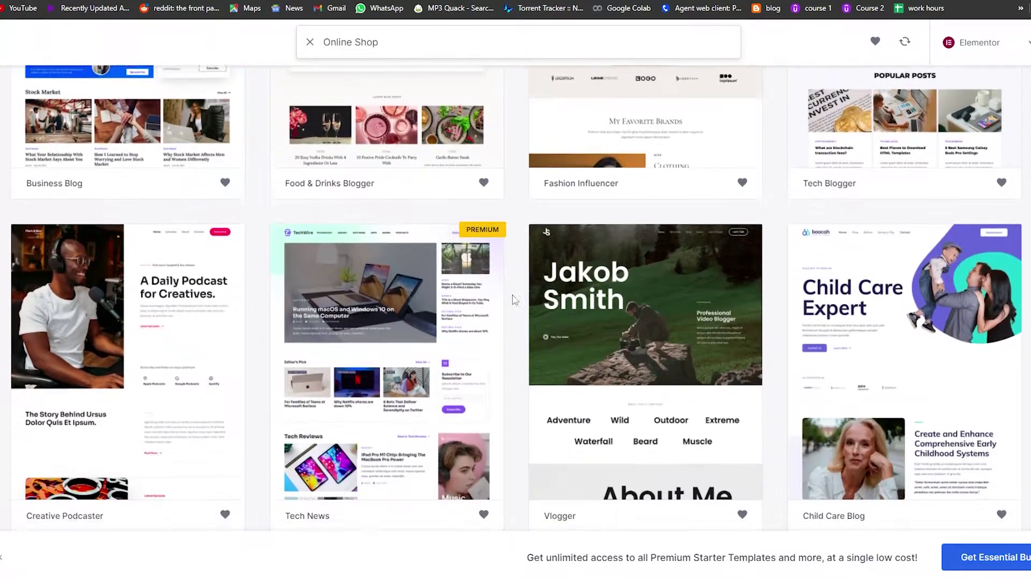
scroll(512, 300, "down", 4)
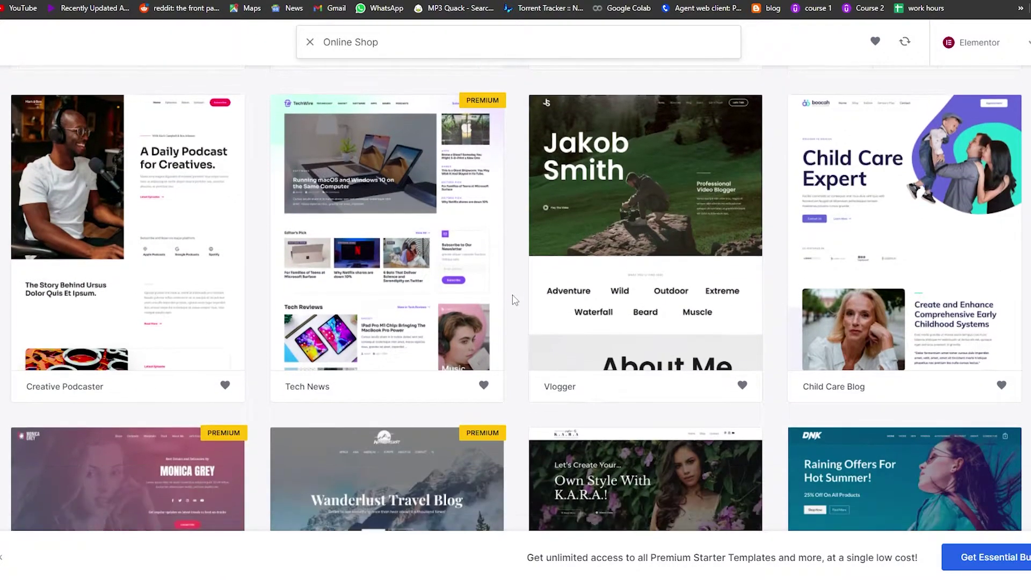
scroll(512, 299, "down", 5)
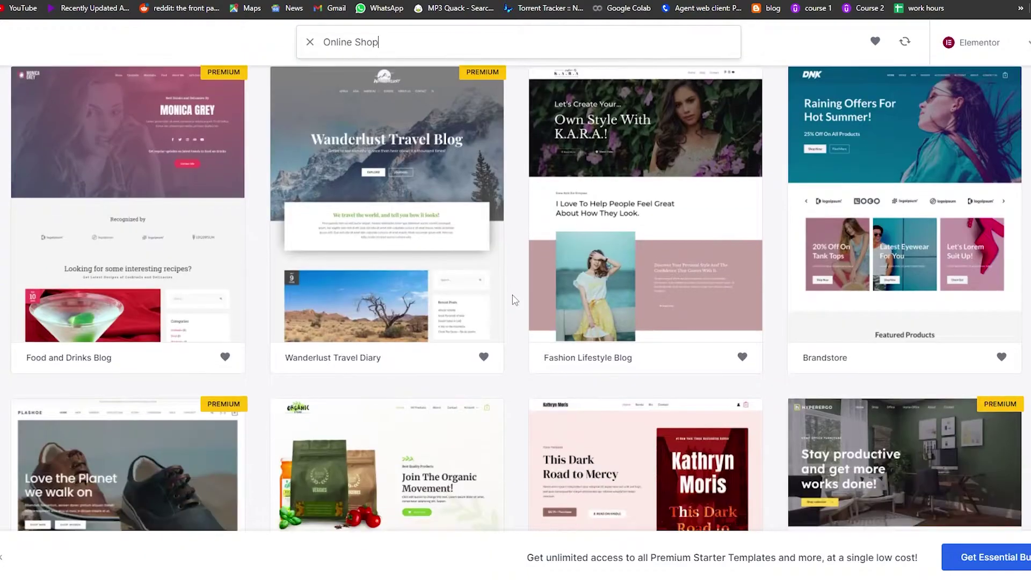
Search the starter templates for ads, look through the suggested designs and clear the search
scroll(512, 300, "down", 6)
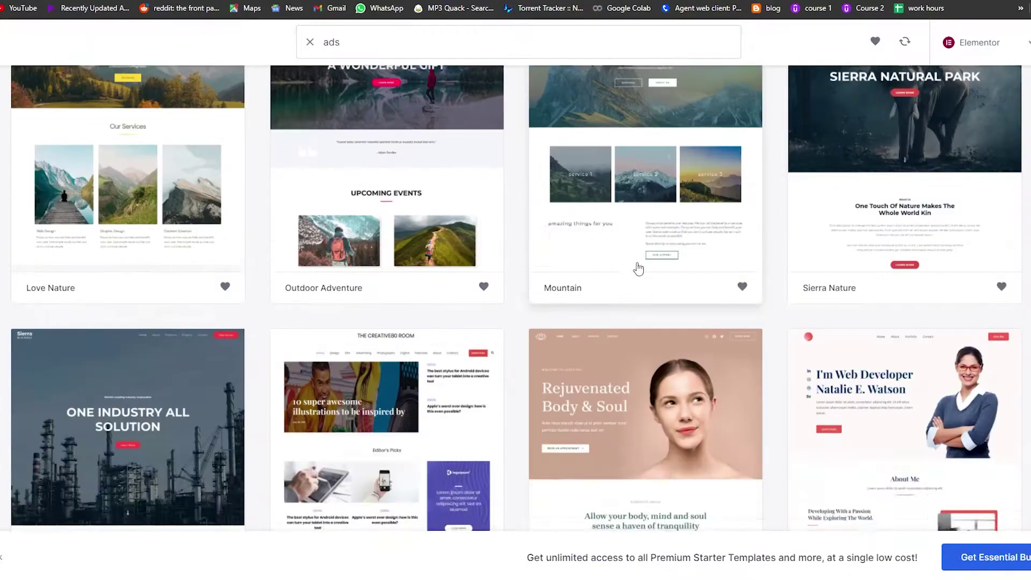
scroll(667, 276, "down", 7)
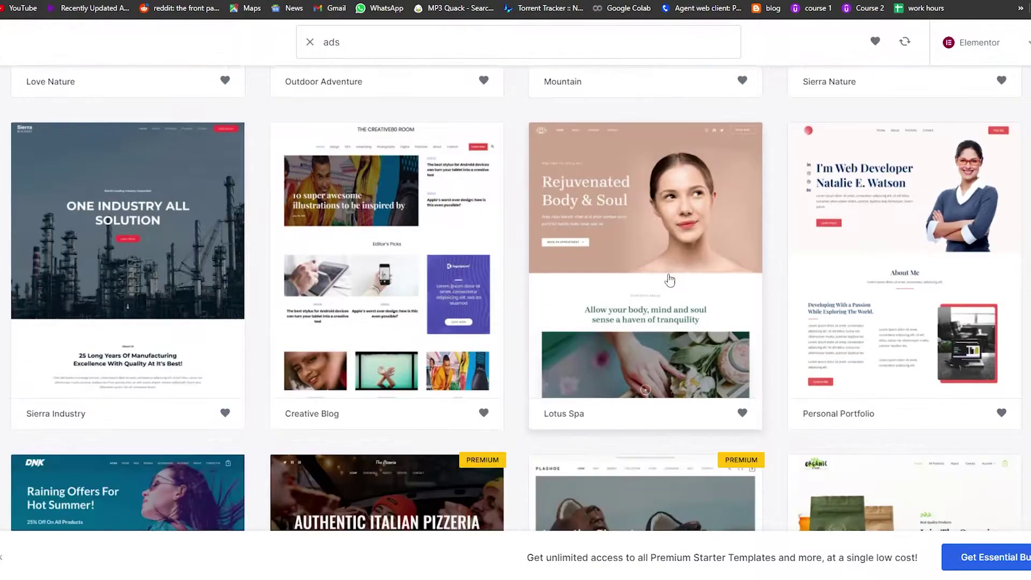
scroll(738, 289, "up", 12)
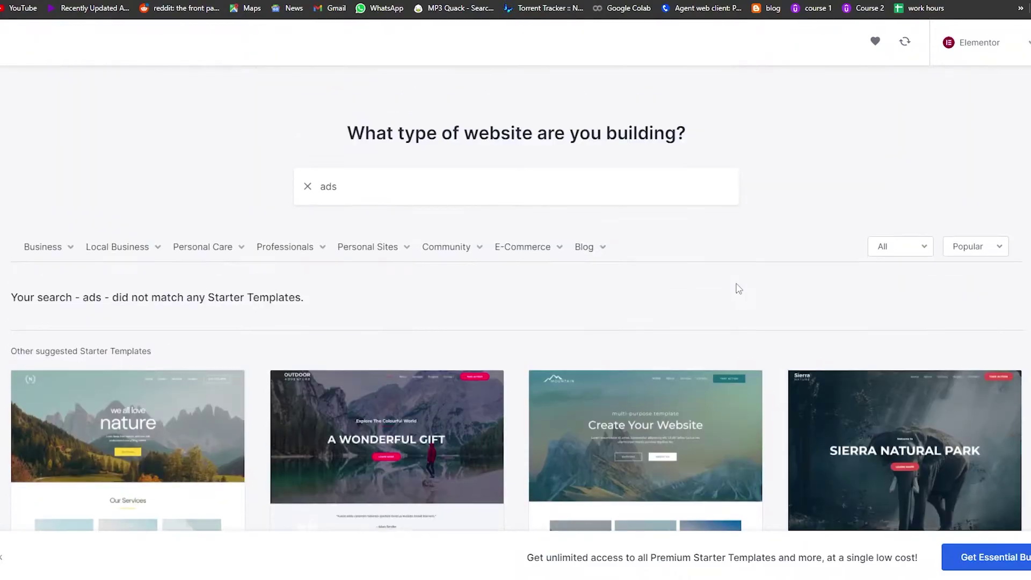
left_click(307, 189)
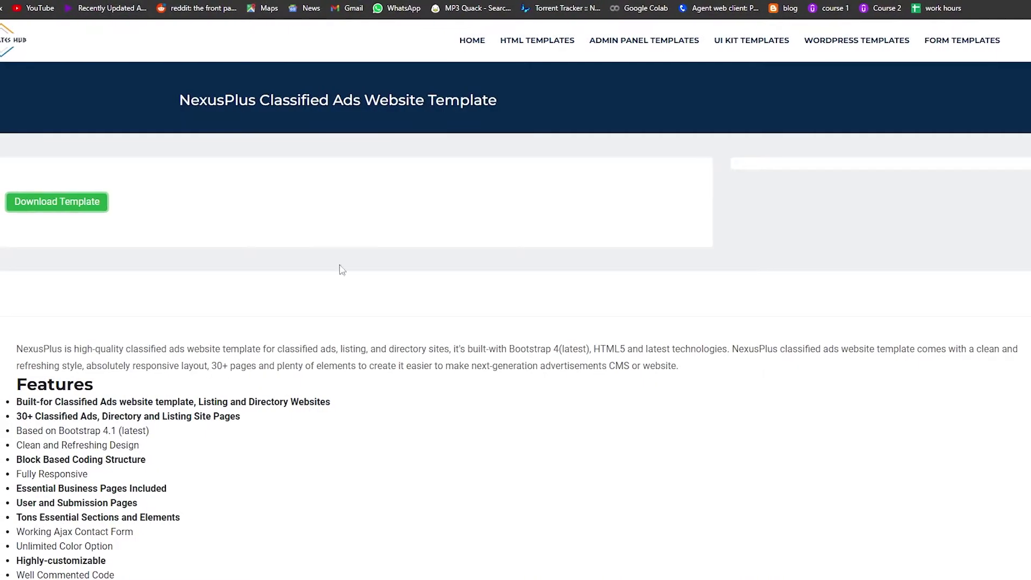
Review the features on the NexusPlus Classified Ads Website Template page and dismiss the ad blocker notice
scroll(340, 270, "down", 2)
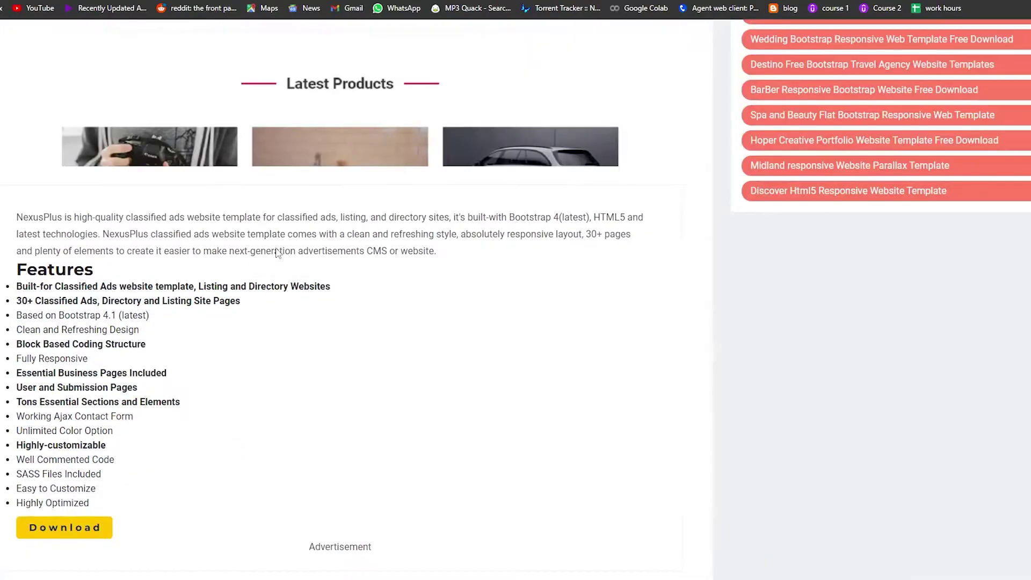
scroll(278, 252, "down", 1)
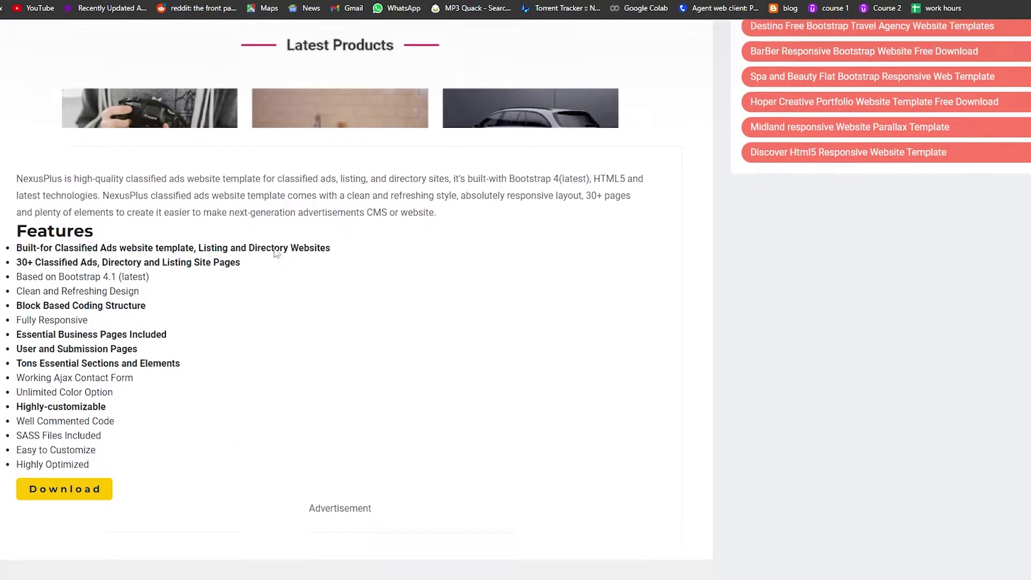
scroll(274, 253, "up", 5)
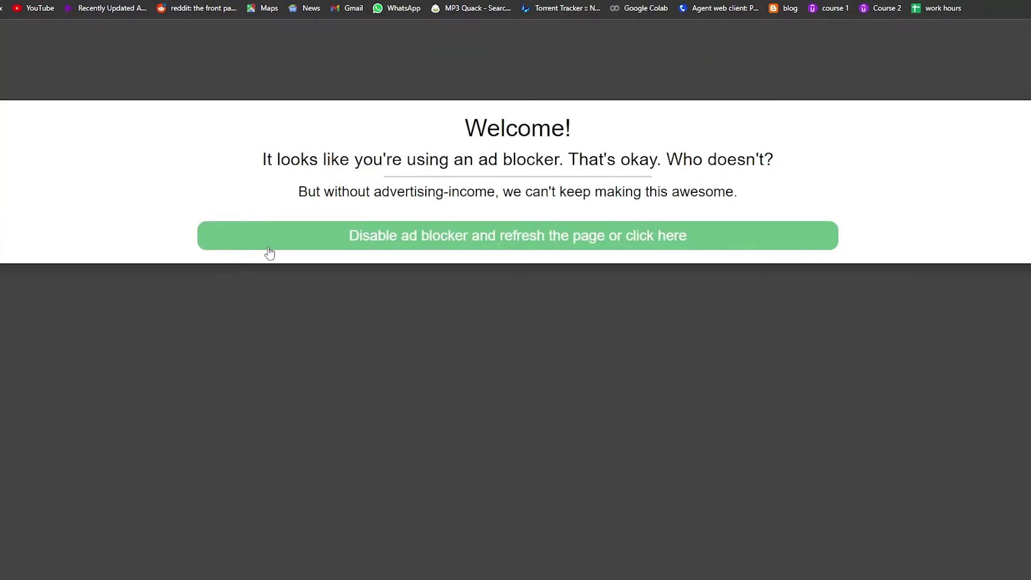
left_click(311, 244)
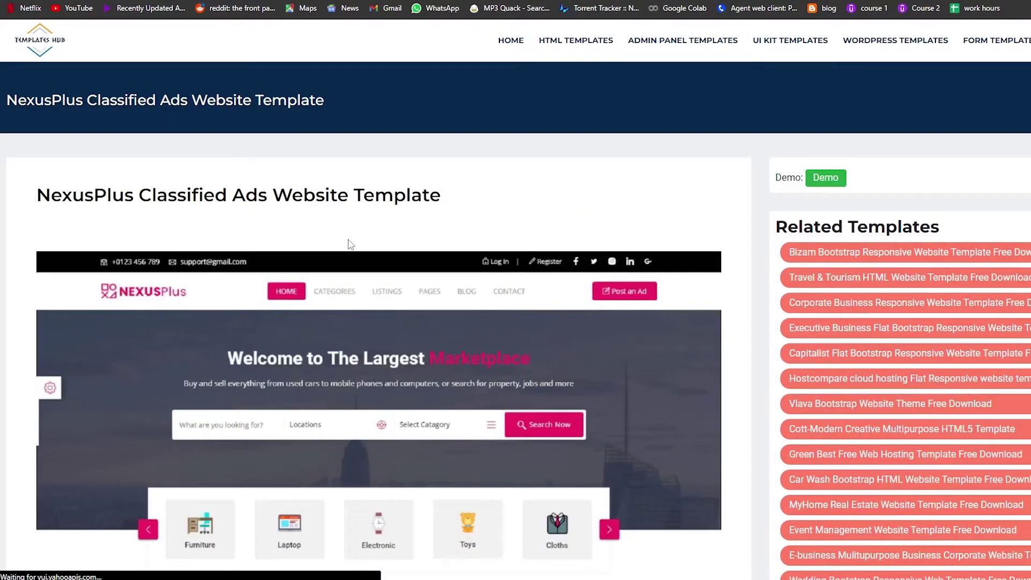
Look over the NexusPlus template's homepage preview, description and feature list down to its download option
scroll(149, 202, "down", 2)
left_click_drag(50, 76, 241, 74)
left_click(430, 102)
scroll(368, 143, "down", 2)
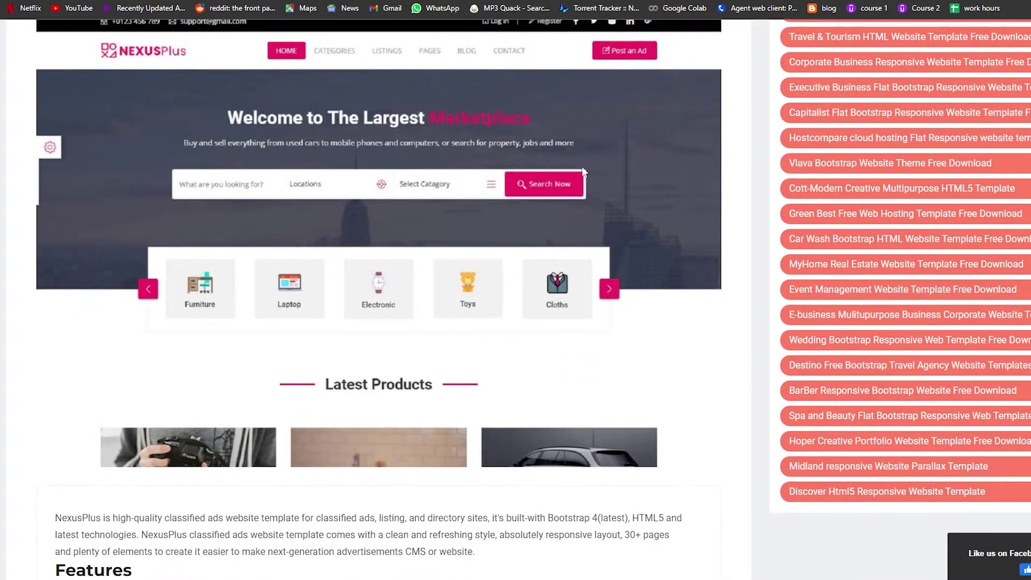
scroll(234, 288, "down", 7)
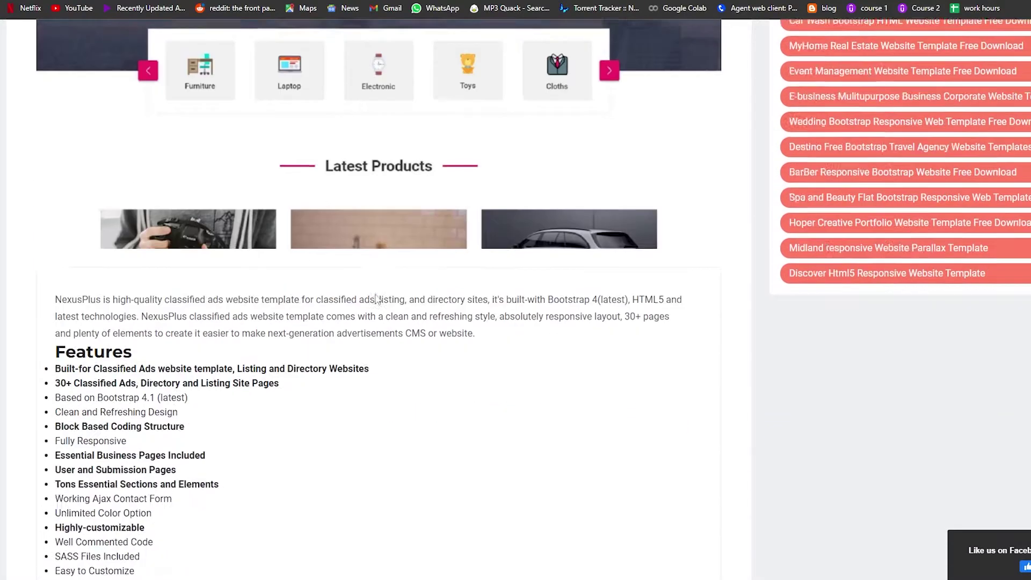
scroll(361, 297, "up", 5)
scroll(356, 295, "down", 4)
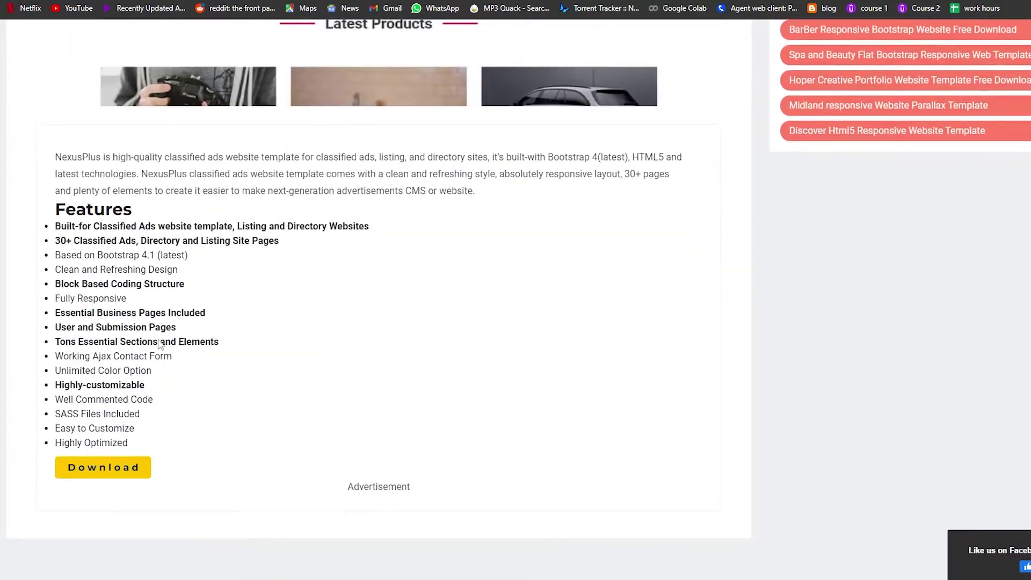
scroll(240, 461, "up", 5)
scroll(322, 240, "up", 1)
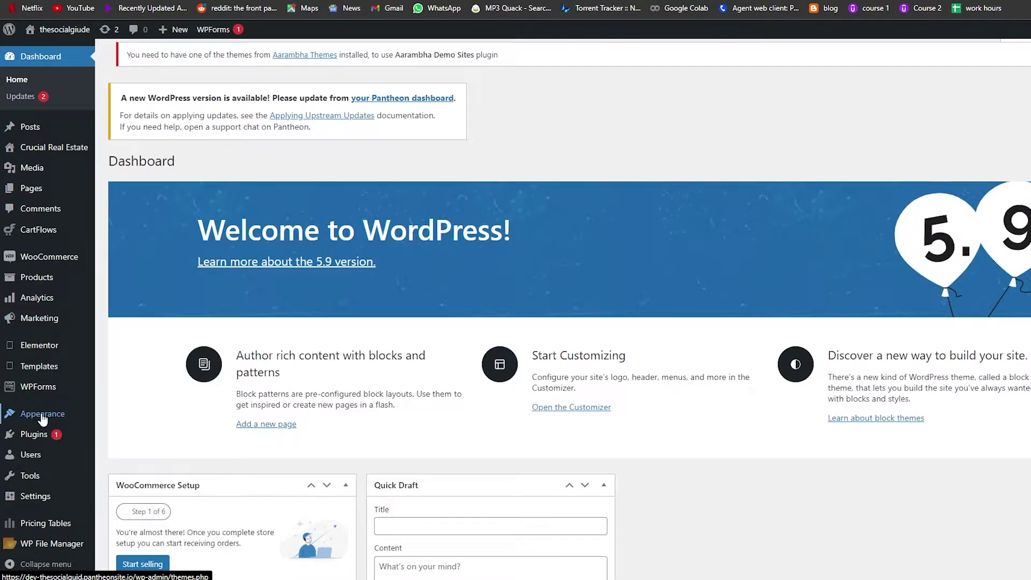
Go to the site's themes, start adding a new one and open the form for uploading a zipped theme
mouse_move(43, 419)
left_click(118, 418)
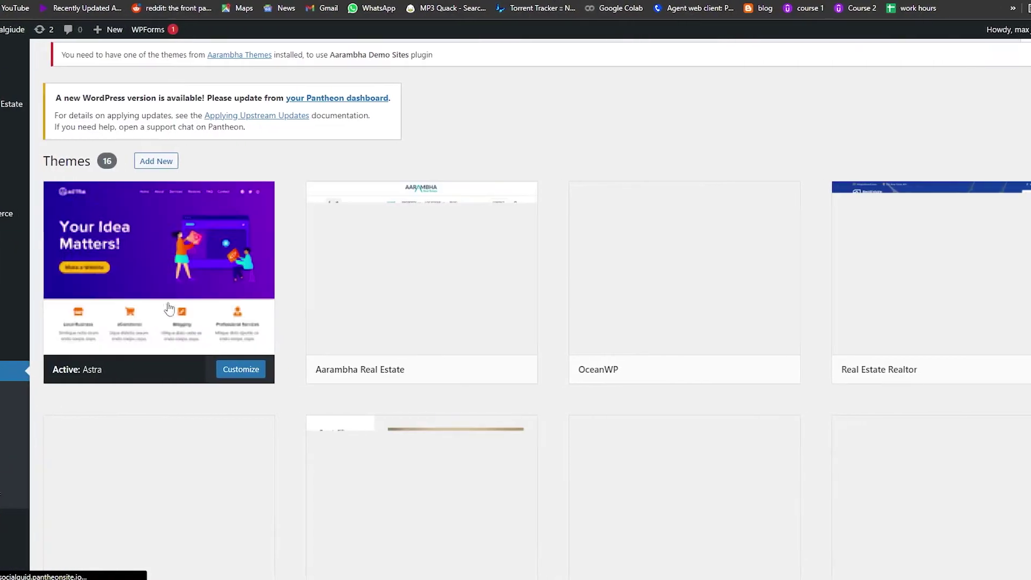
left_click(156, 163)
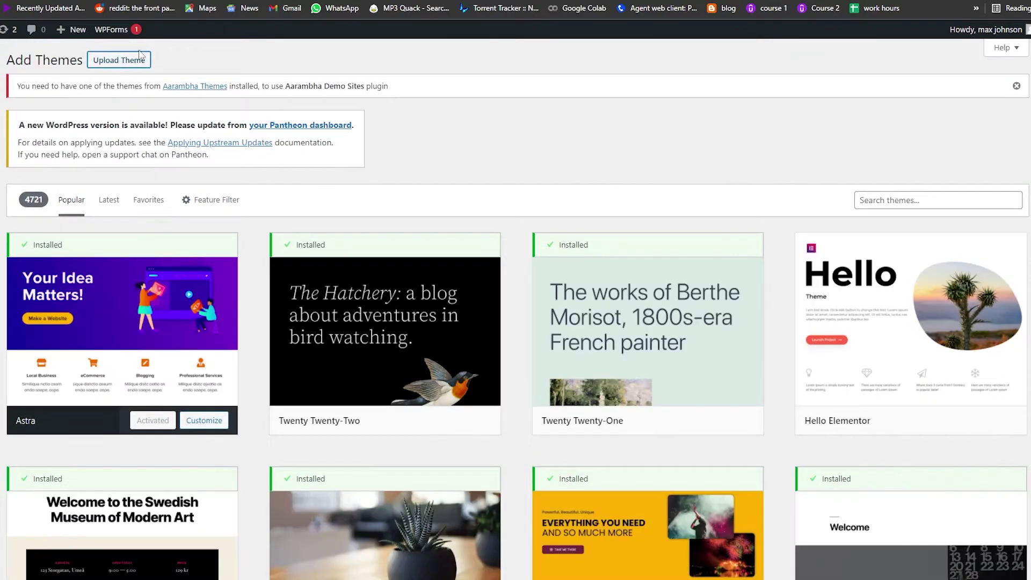
left_click(130, 63)
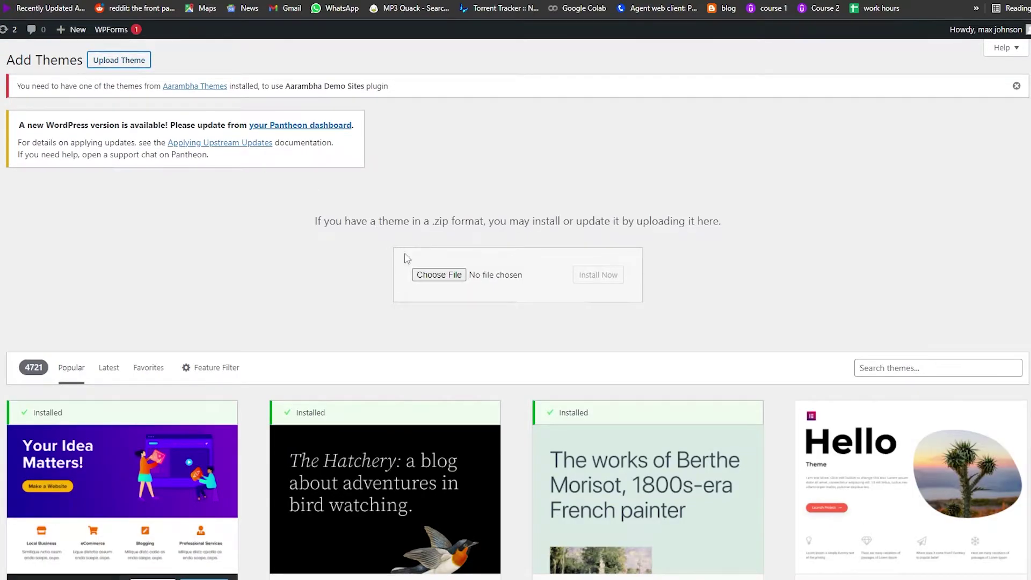
Choose the Classified-Ads-Website-Template zip file as the theme to upload
left_click(439, 275)
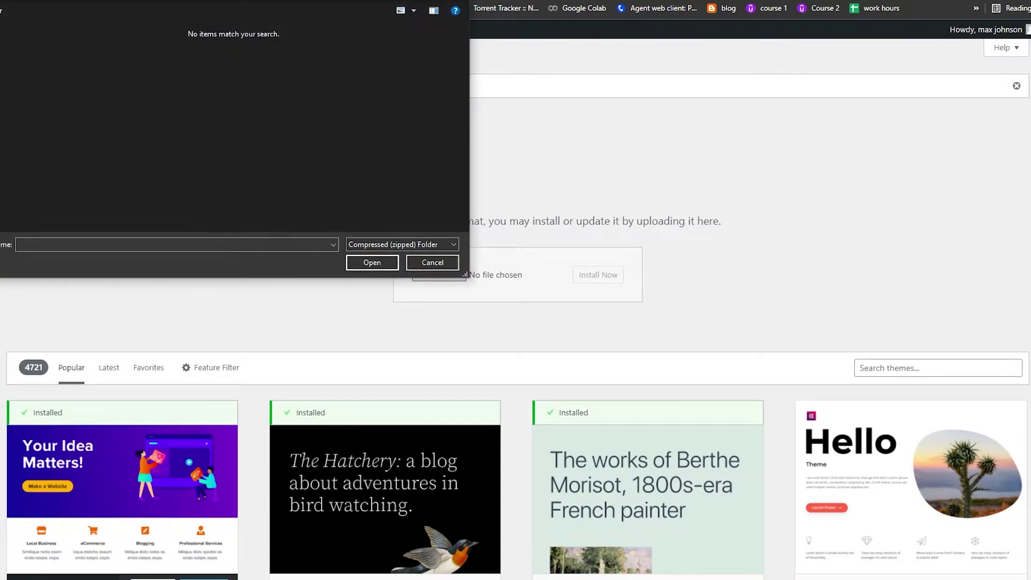
double_click(75, 65)
right_click(73, 65)
left_click(36, 131)
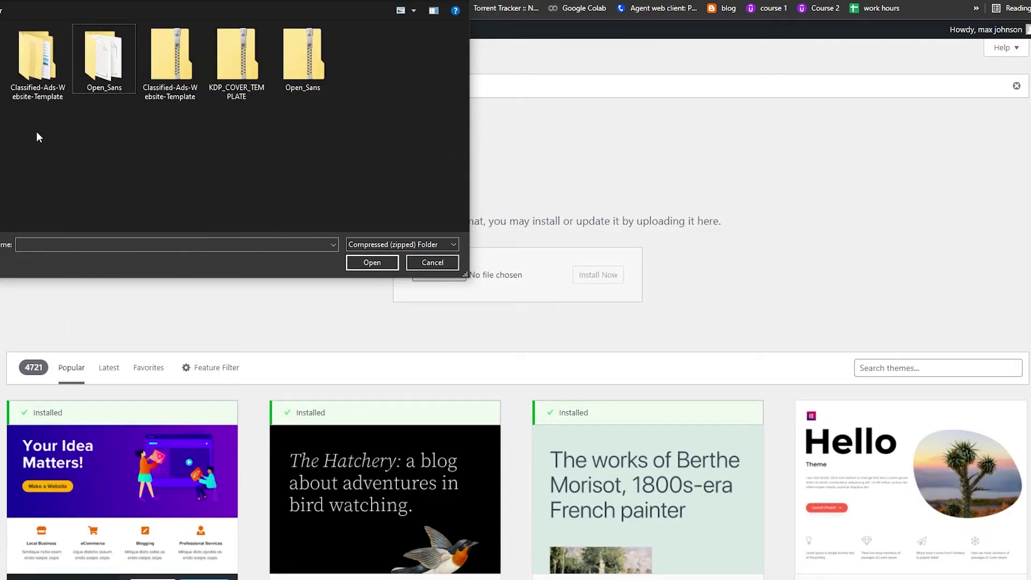
left_click(173, 101)
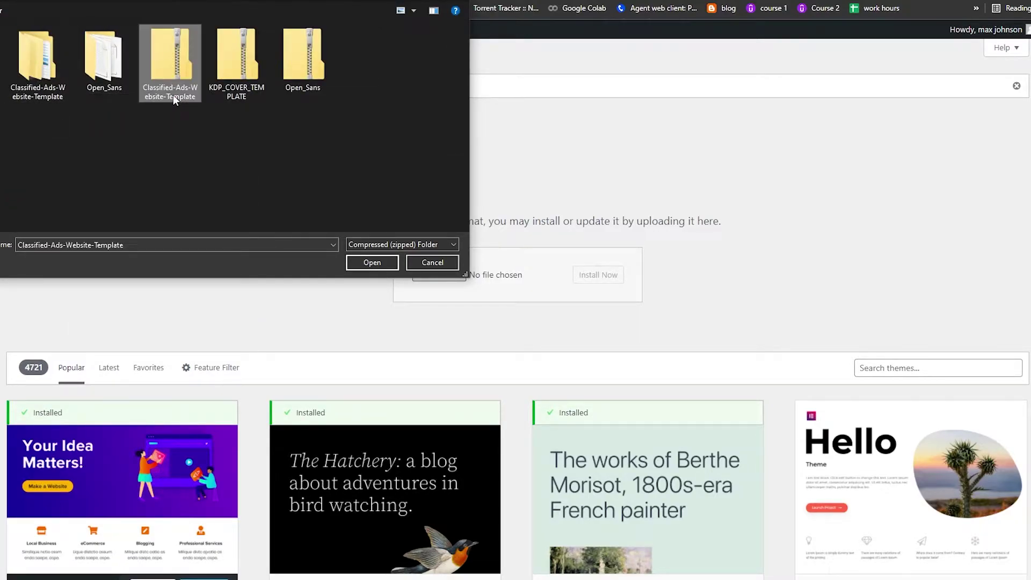
left_click(371, 262)
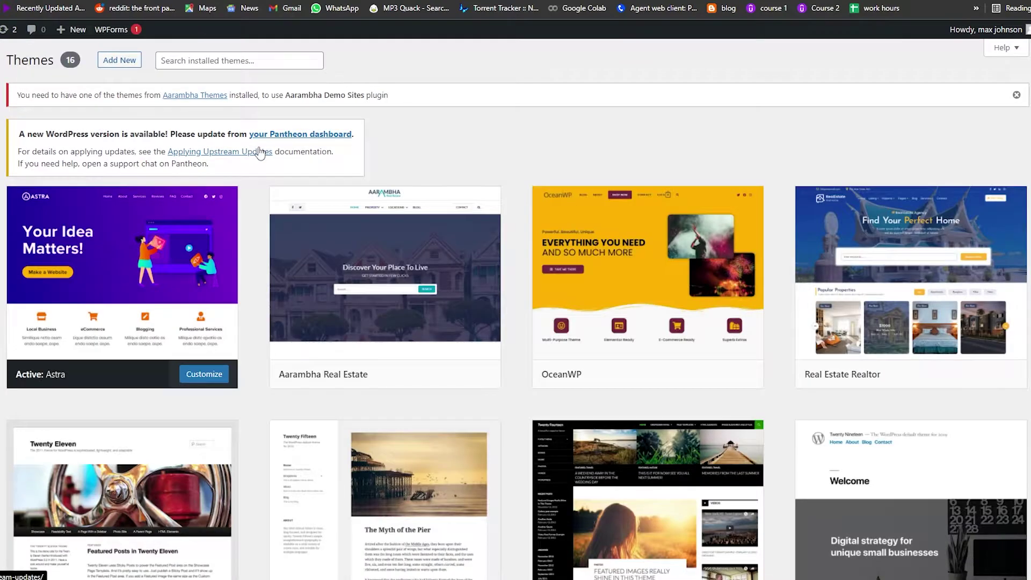
Look over the installed themes, then search the theme directory for classified and browse the matching designs
scroll(371, 225, "down", 1)
scroll(134, 242, "up", 1)
scroll(246, 389, "down", 2)
scroll(73, 180, "up", 2)
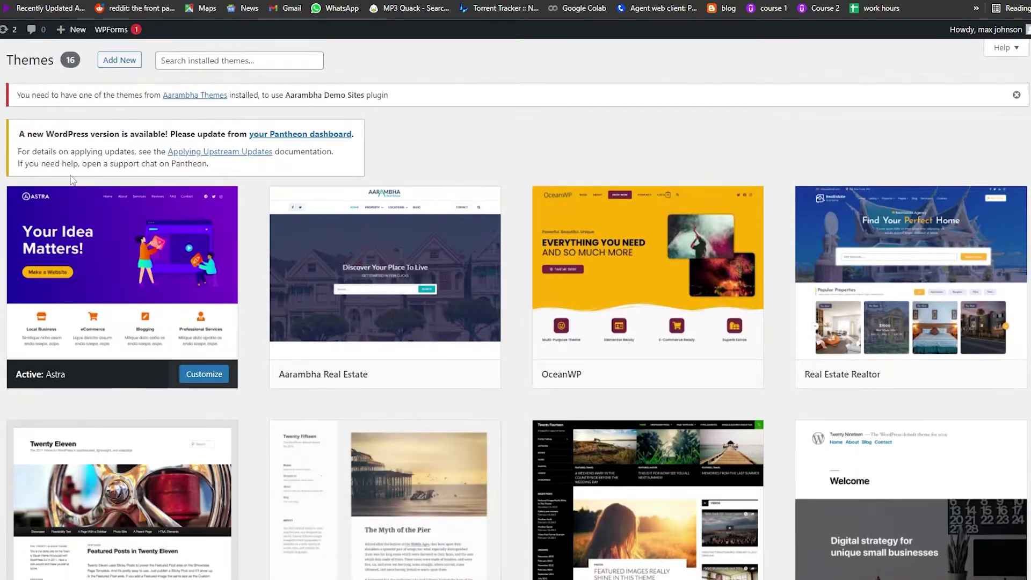
scroll(223, 410, "down", 2)
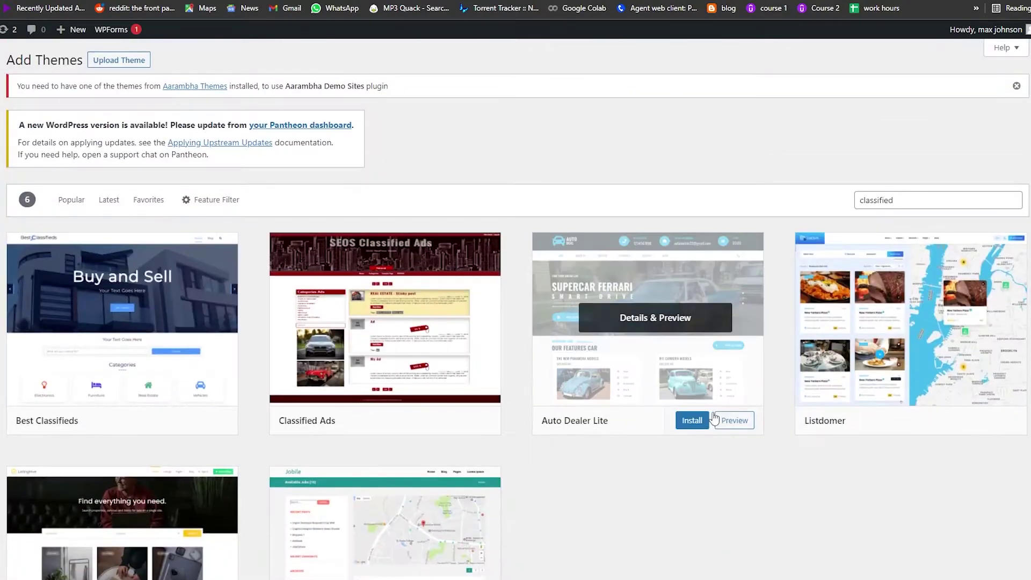
scroll(576, 267, "down", 2)
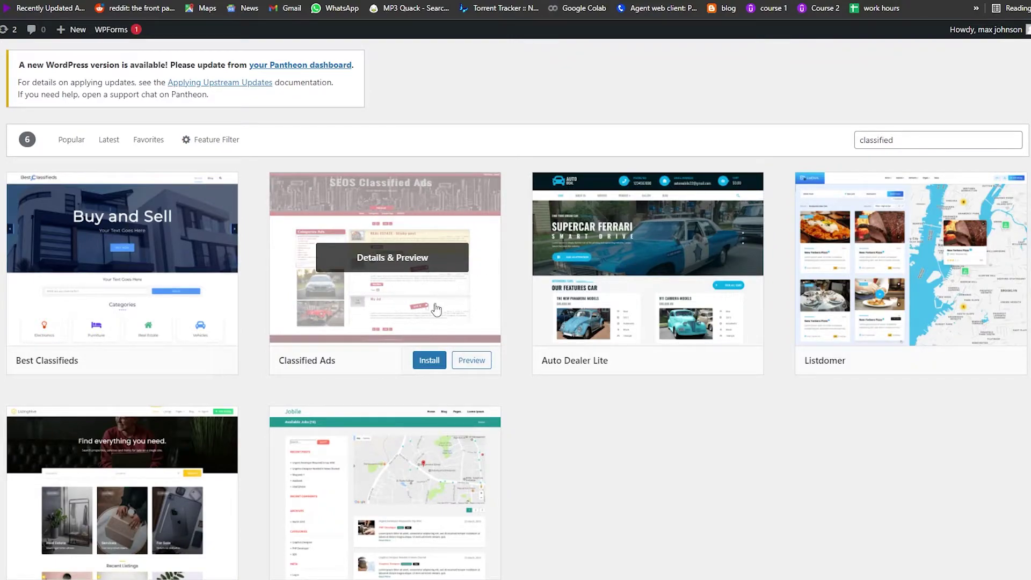
Preview the Classified Ads theme and examine its header, categories and post listings down to the footer
left_click(475, 365)
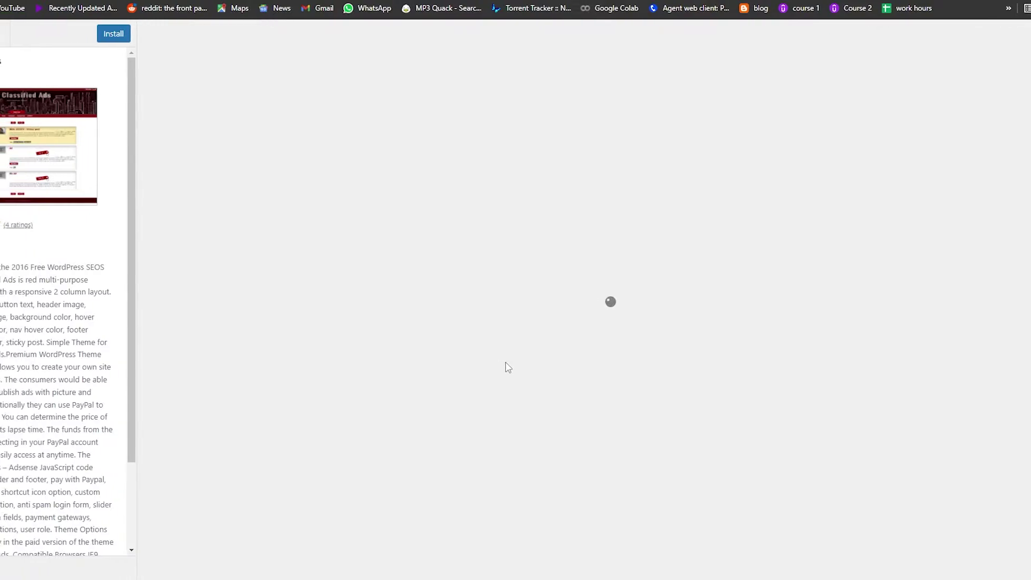
scroll(576, 363, "down", 3)
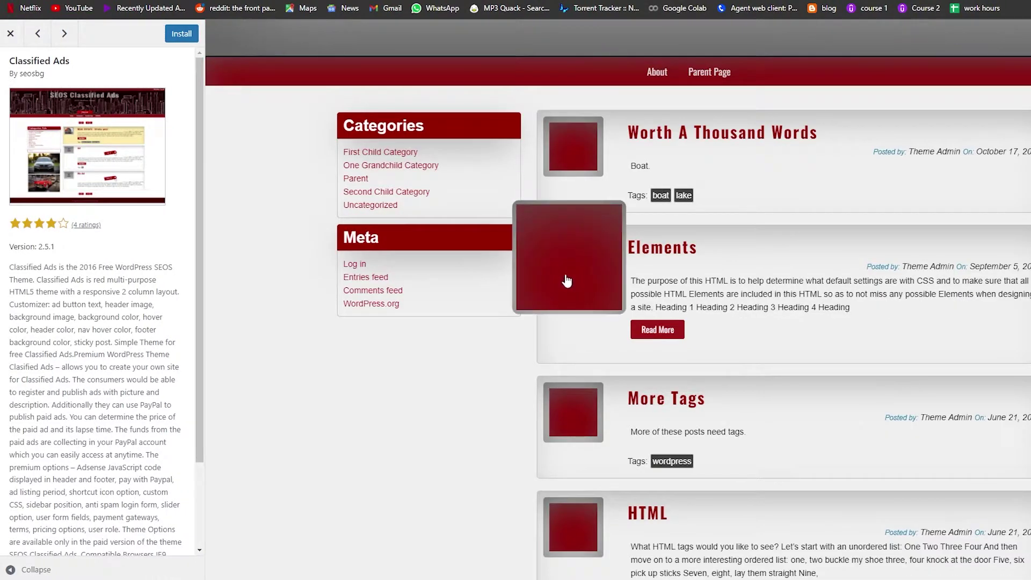
scroll(568, 340, "up", 3)
scroll(569, 341, "down", 7)
scroll(618, 317, "down", 5)
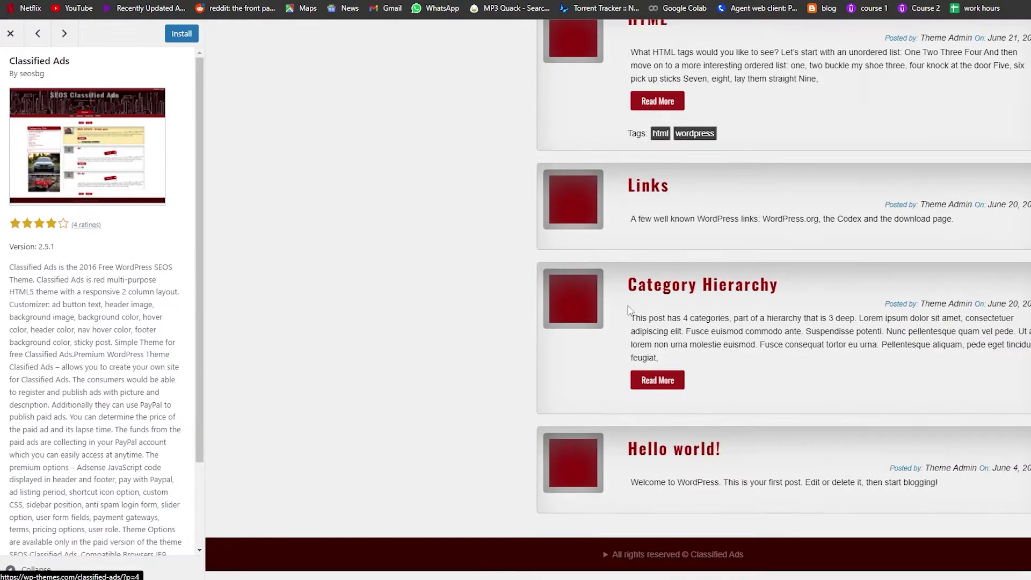
scroll(597, 330, "up", 15)
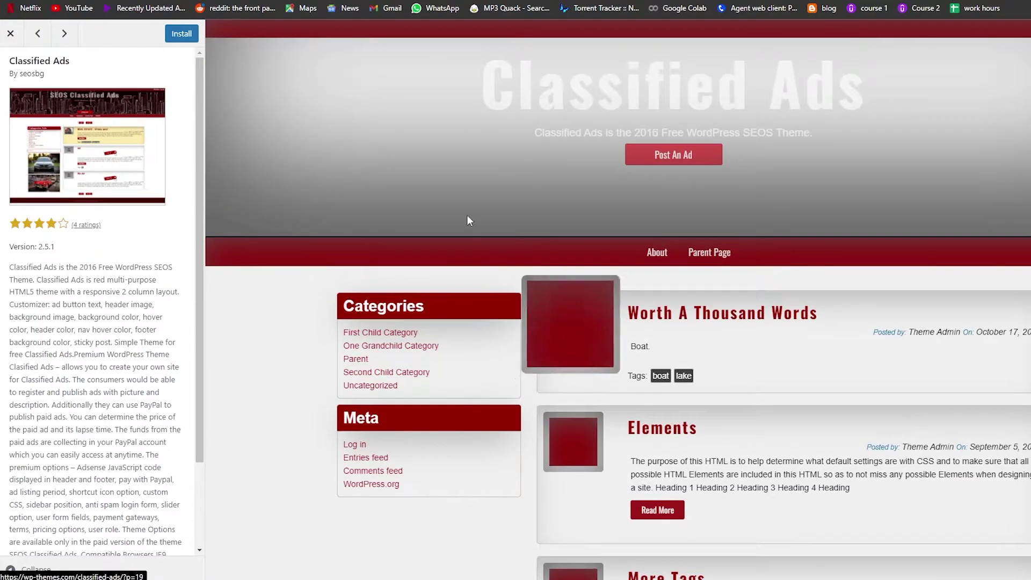
Install the Classified Ads theme and activate it on the site
left_click(181, 34)
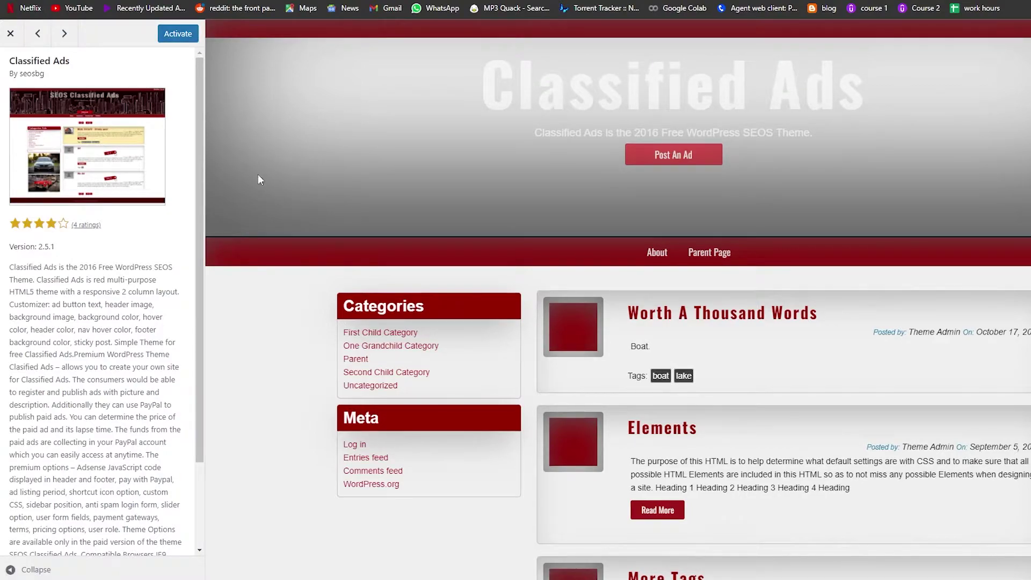
left_click(183, 43)
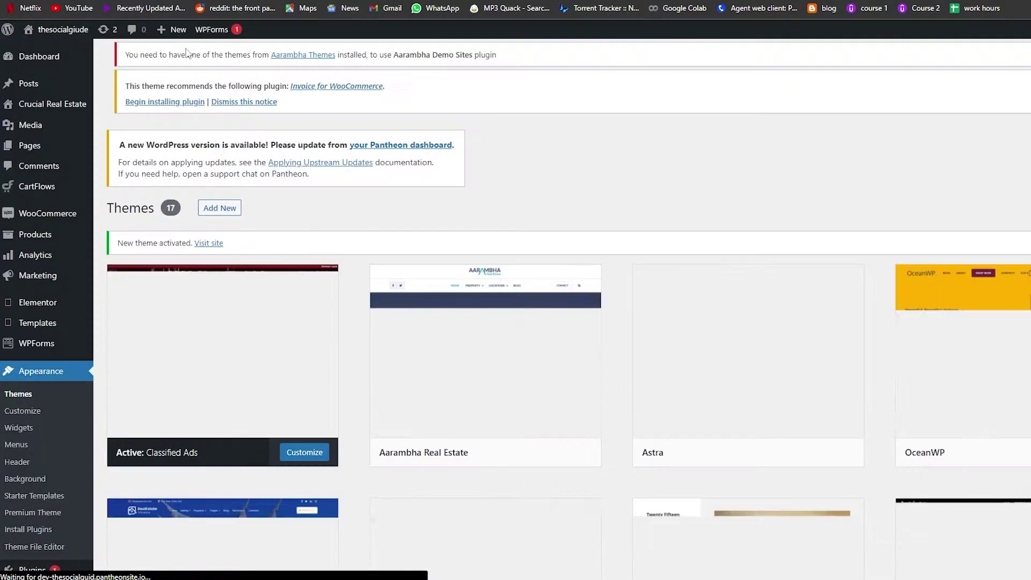
scroll(344, 371, "down", 1)
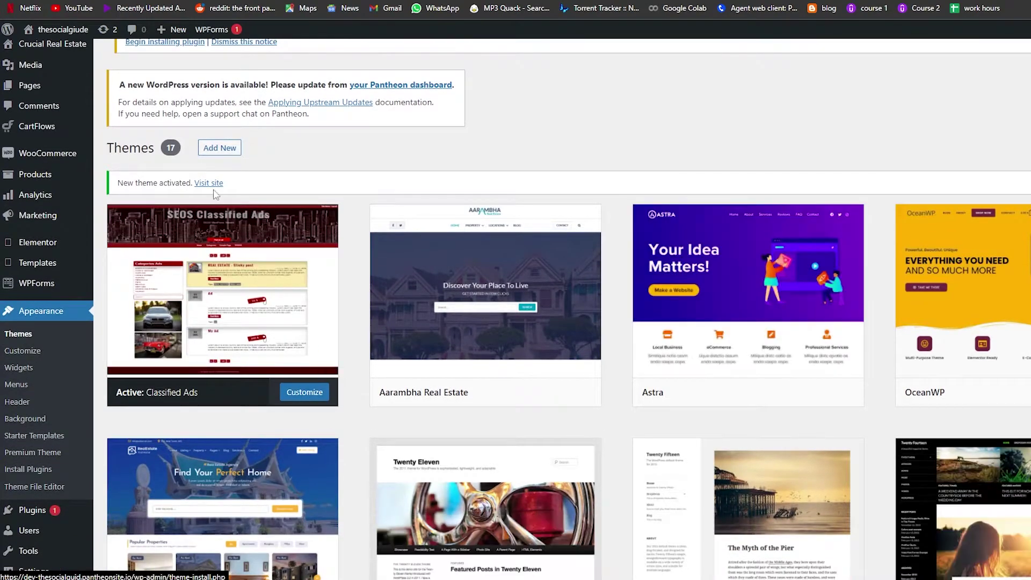
scroll(215, 214, "up", 1)
Open the live site in a new tab and check how its Home page looks with the Classified Ads theme
mouse_move(63, 31)
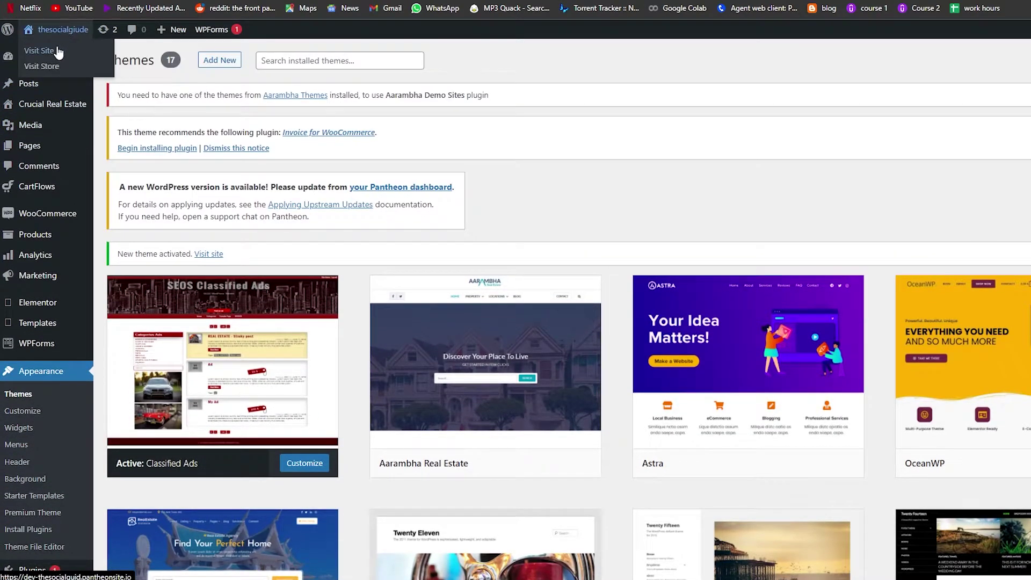
right_click(56, 50)
left_click(86, 70)
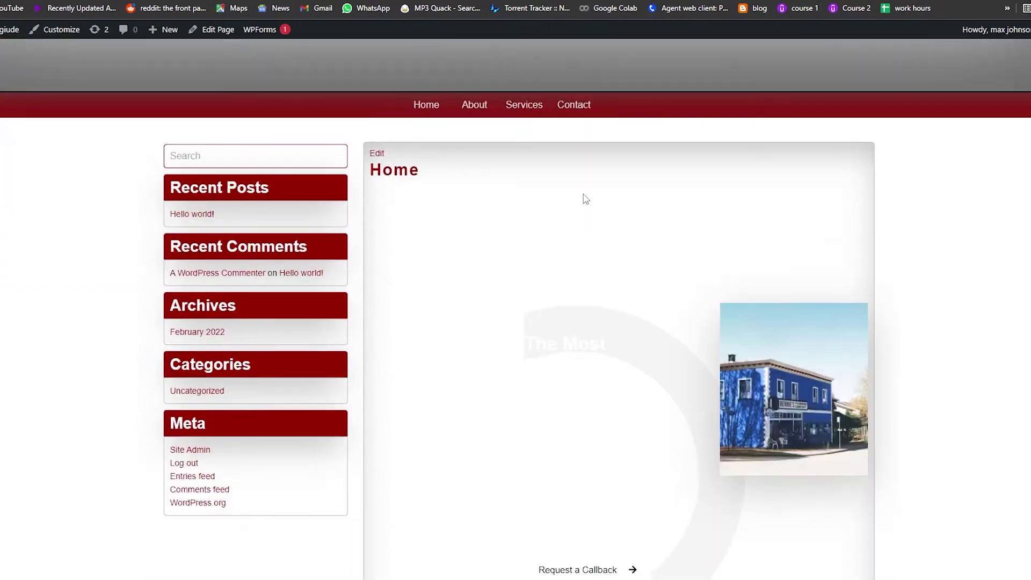
scroll(584, 198, "down", 7)
scroll(484, 353, "up", 5)
scroll(481, 355, "up", 5)
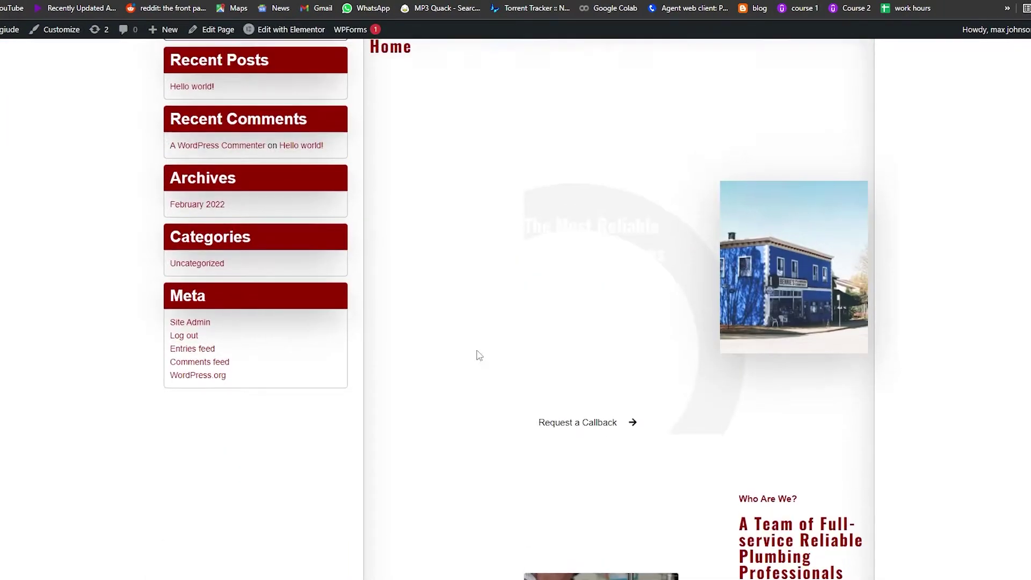
scroll(350, 356, "down", 1)
scroll(435, 362, "up", 1)
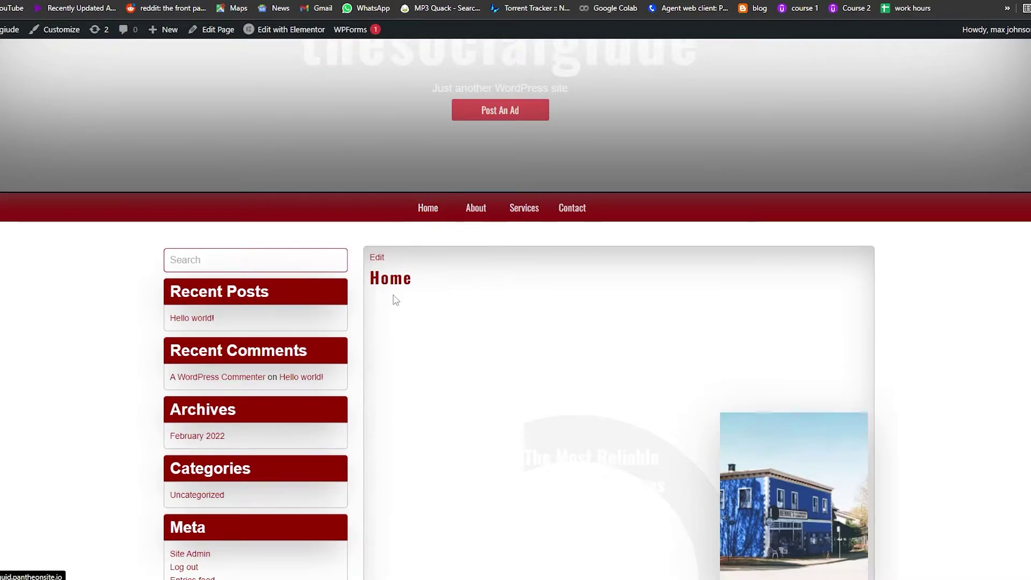
scroll(395, 299, "up", 1)
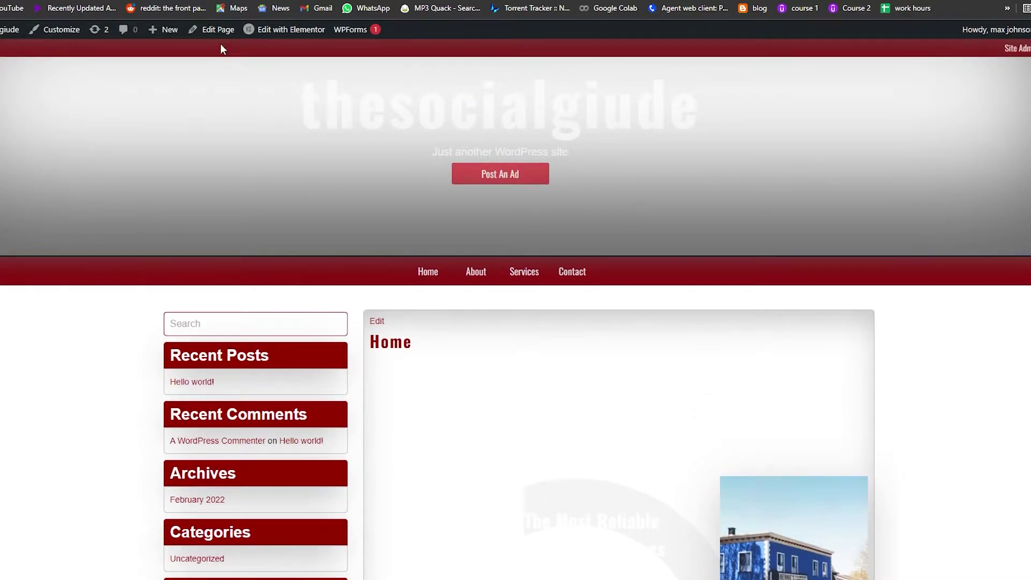
Open the Home page for editing with Elementor and look over its existing sections
mouse_move(302, 41)
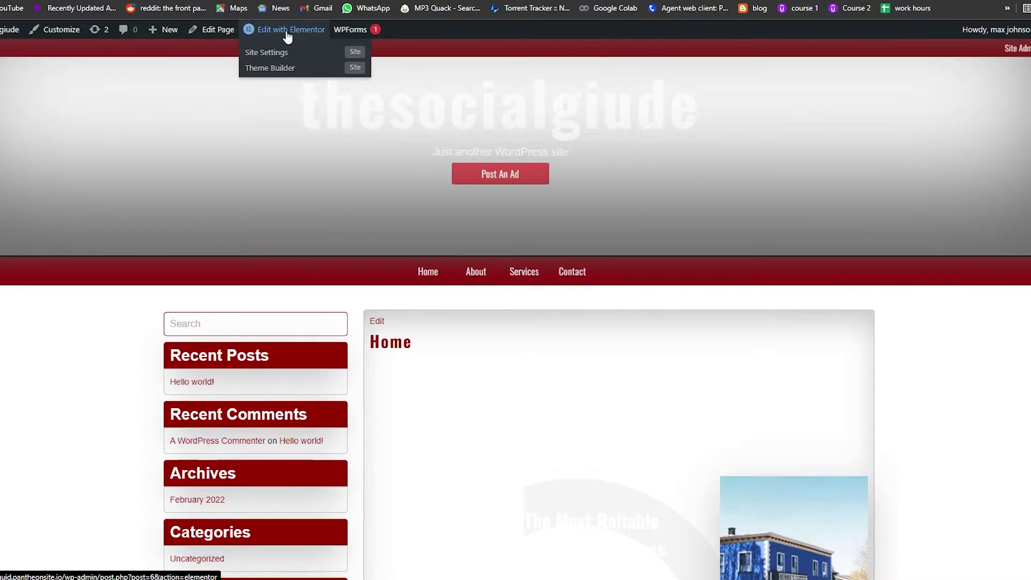
left_click(289, 31)
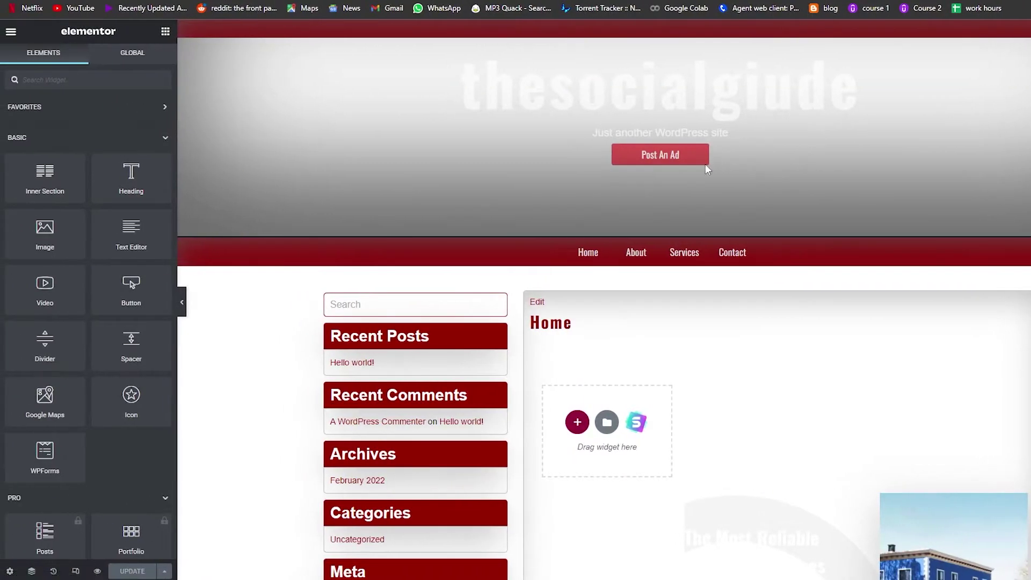
scroll(509, 191, "down", 8)
scroll(574, 191, "down", 10)
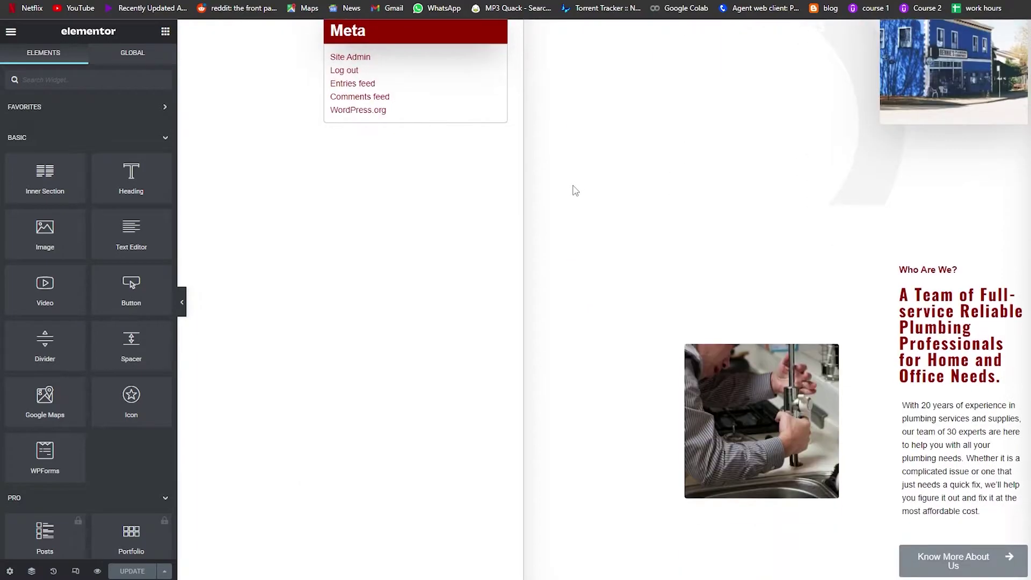
scroll(564, 195, "up", 4)
scroll(561, 199, "up", 12)
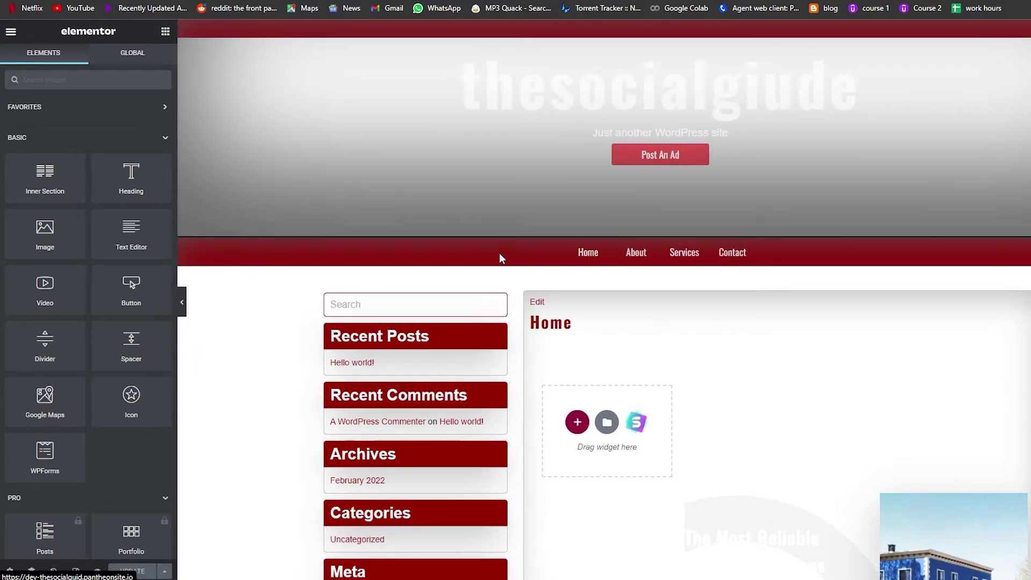
Examine the Home page's banner, Who Are We and How can we help you sections in the editor for content to customize
scroll(574, 333, "down", 10)
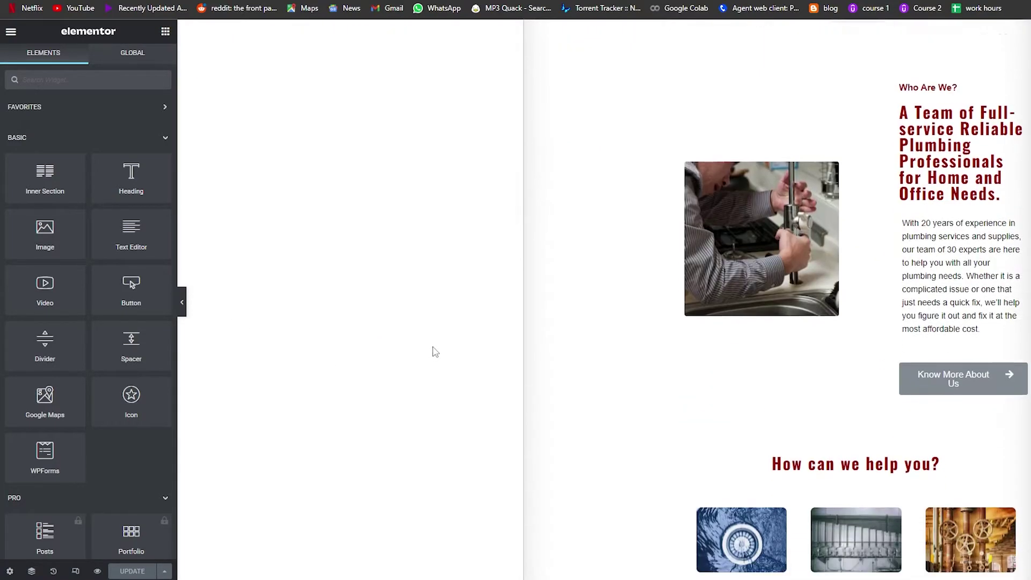
scroll(683, 376, "down", 3)
scroll(685, 378, "up", 10)
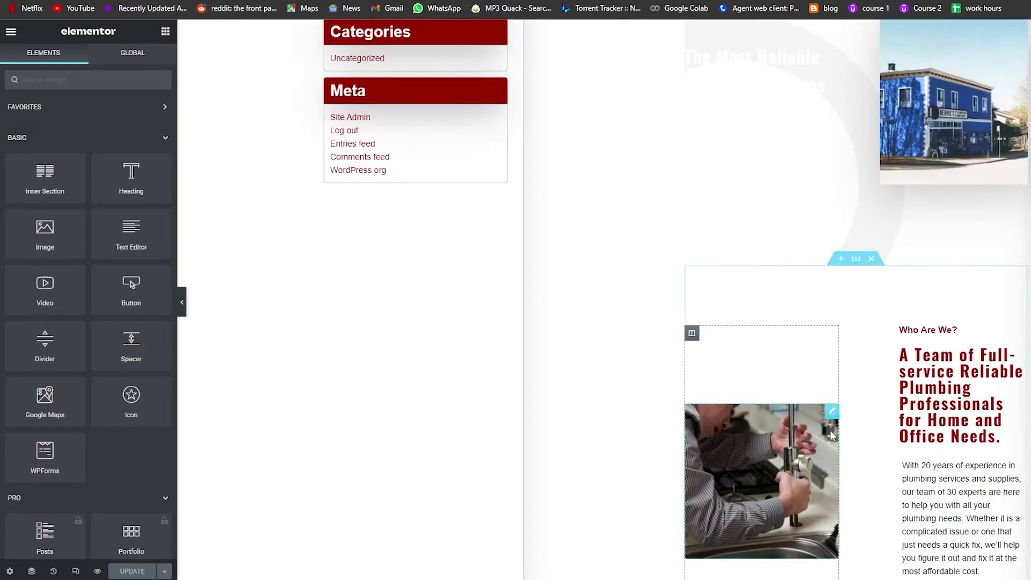
scroll(736, 327, "up", 3)
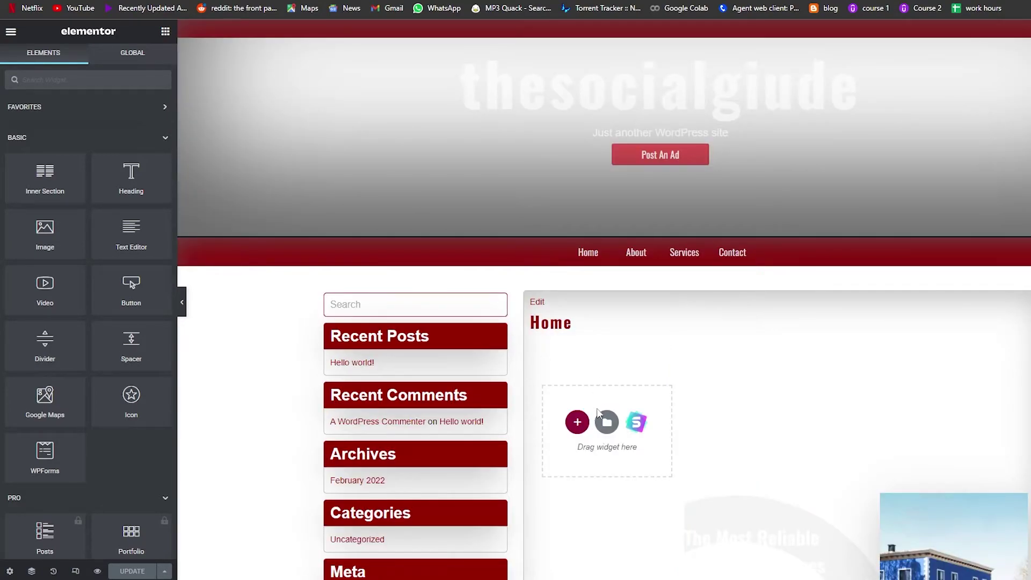
scroll(911, 421, "down", 3)
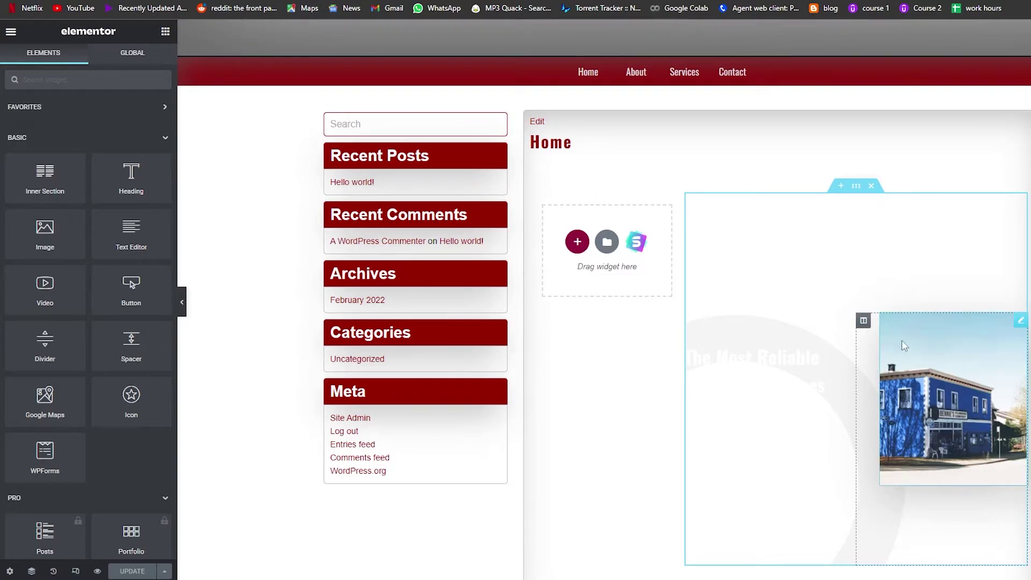
scroll(860, 301, "down", 3)
scroll(855, 284, "down", 4)
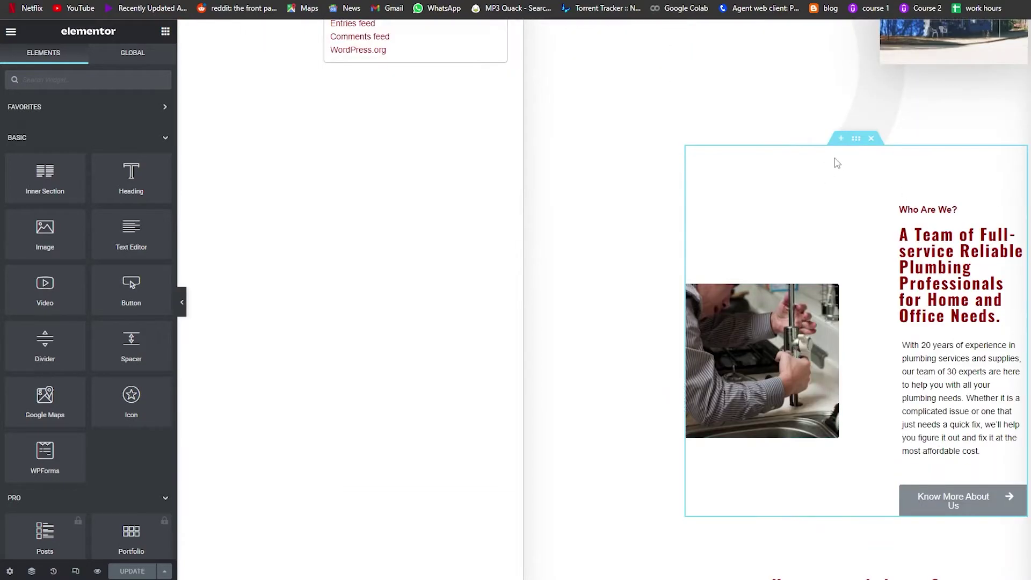
Set the boxed content width of the Who Are We section to 500
left_click(856, 140)
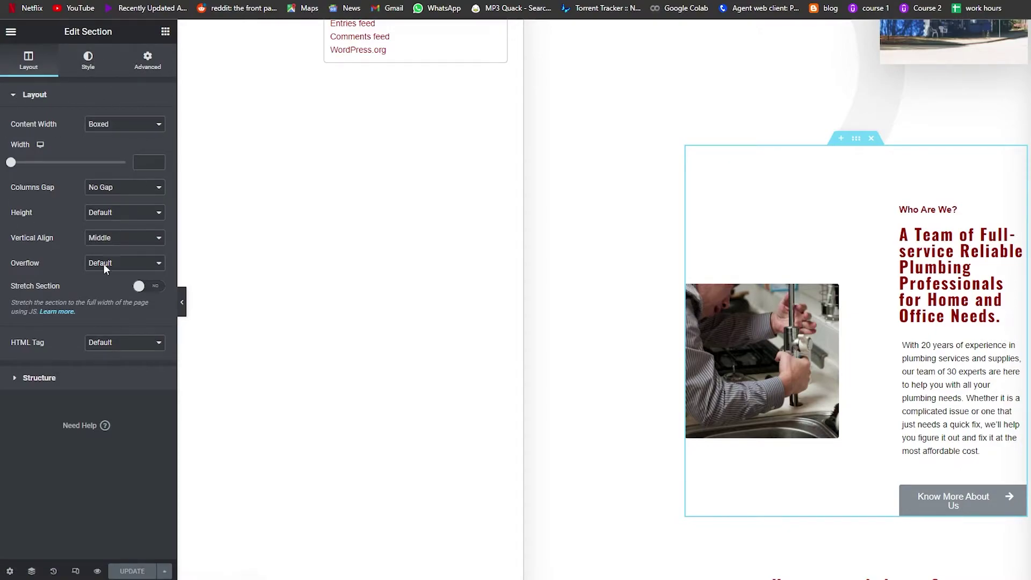
left_click_drag(11, 162, 79, 162)
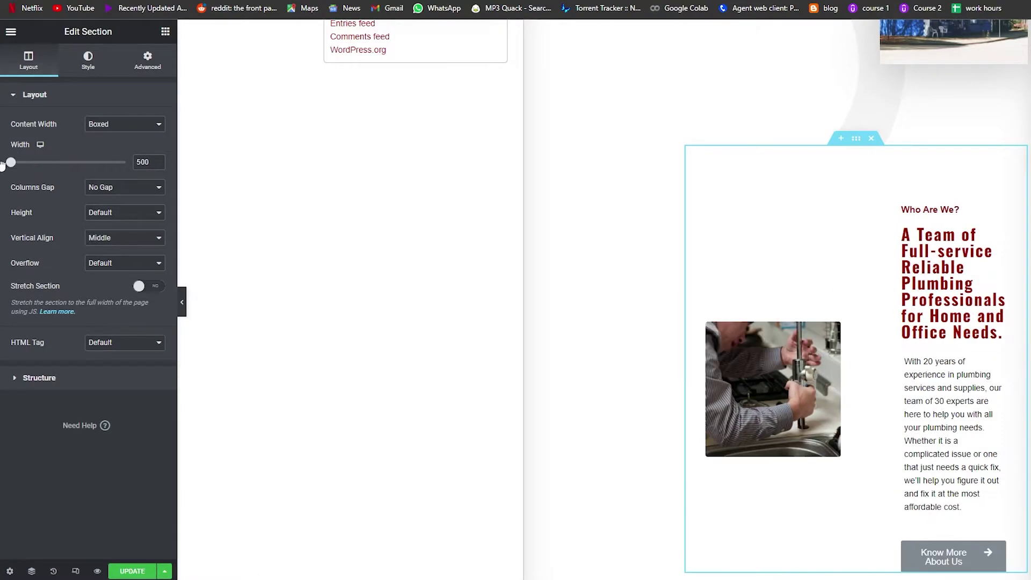
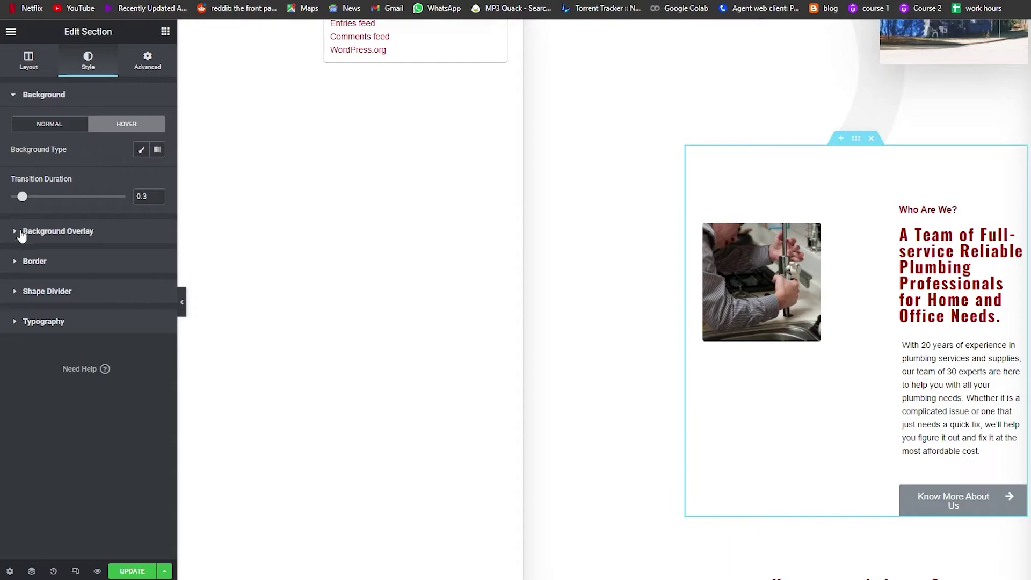
Review the Who Are We section's border, shape divider, typography and advanced spacing settings
left_click(13, 218)
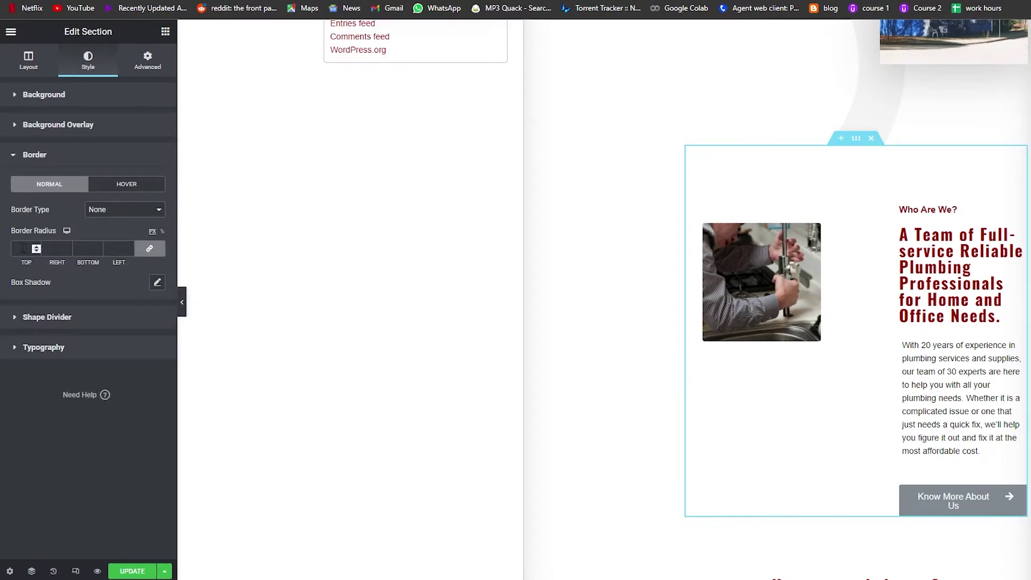
left_click(21, 314)
left_click(26, 285)
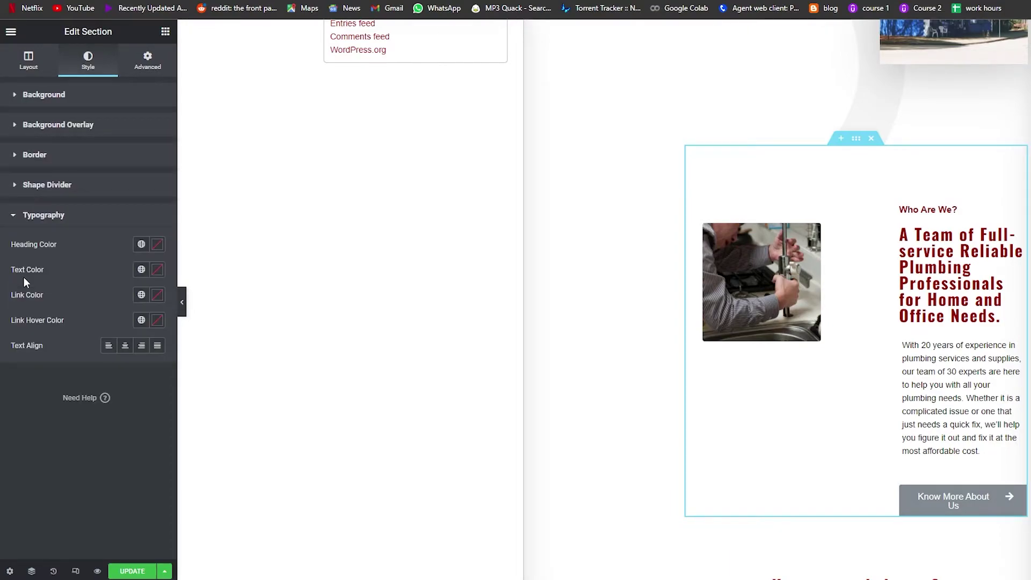
left_click(141, 64)
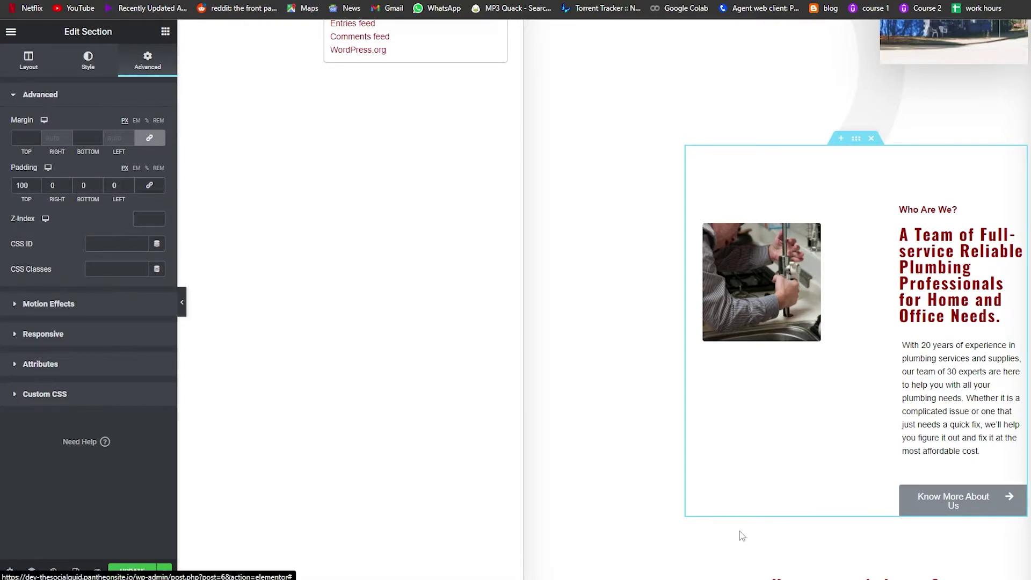
Centre the Who Are We section's image and replace it with the media library portrait of a man in a dark suit
left_click(790, 267)
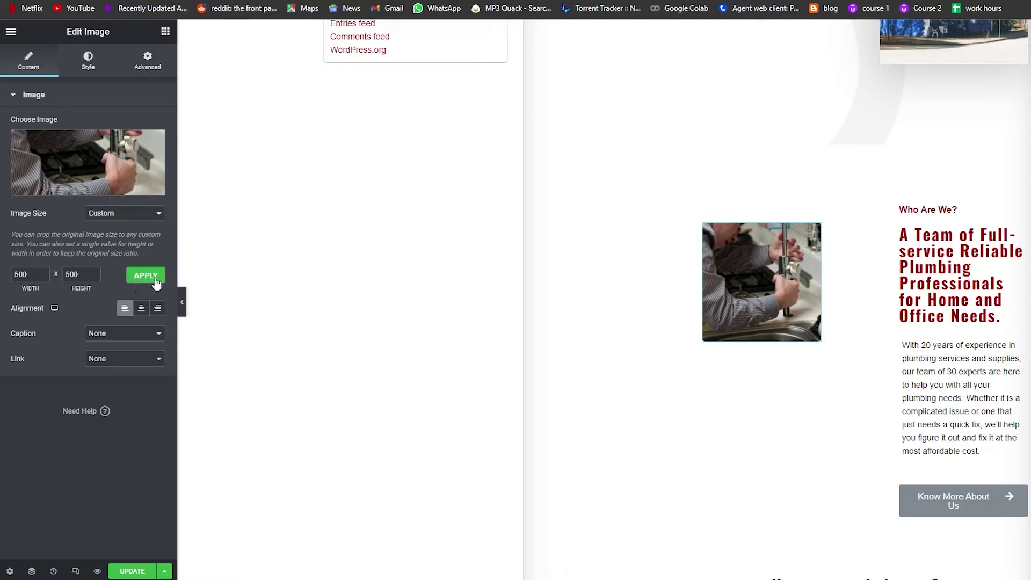
left_click(143, 310)
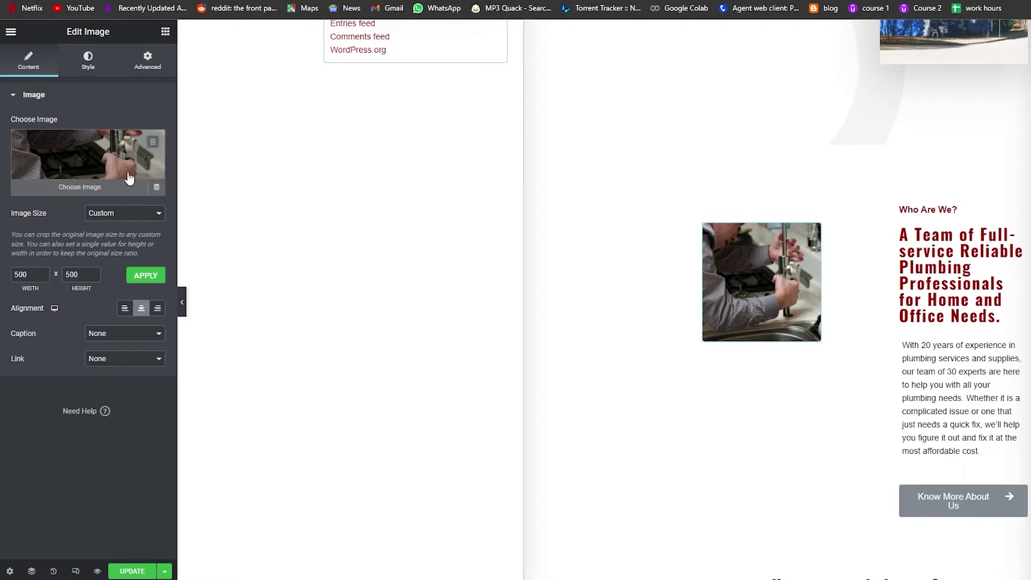
left_click(103, 190)
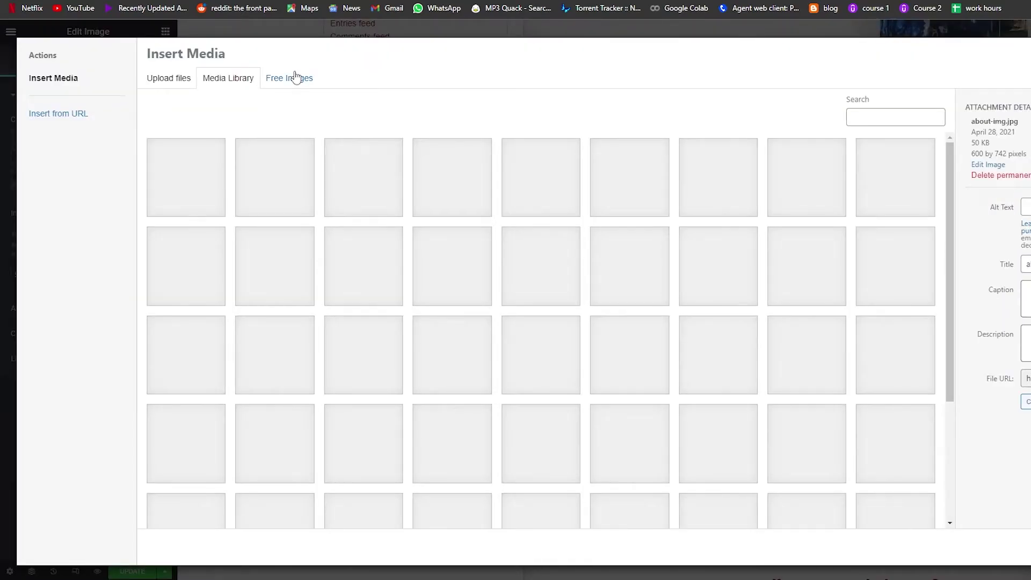
left_click(293, 78)
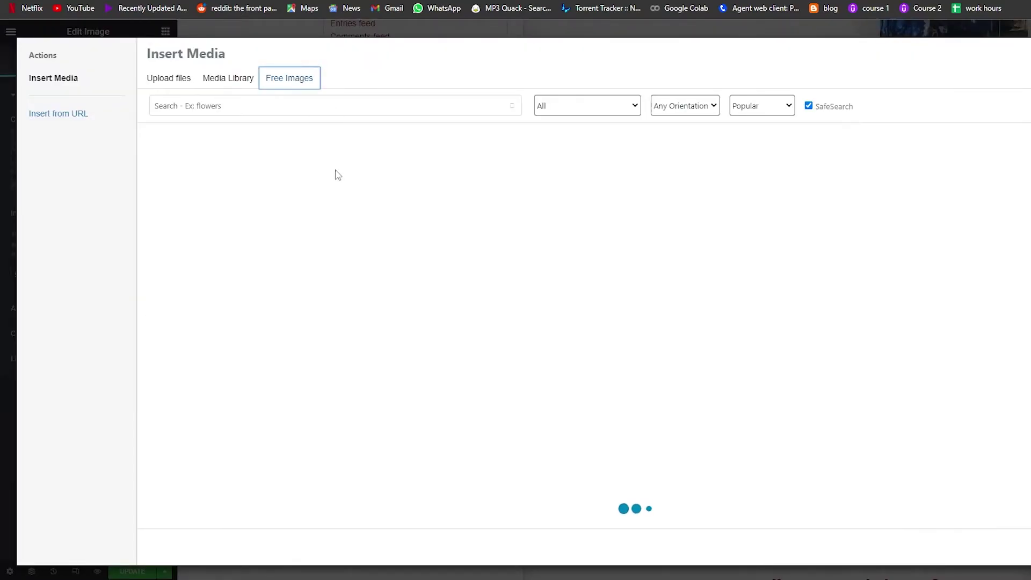
left_click(219, 79)
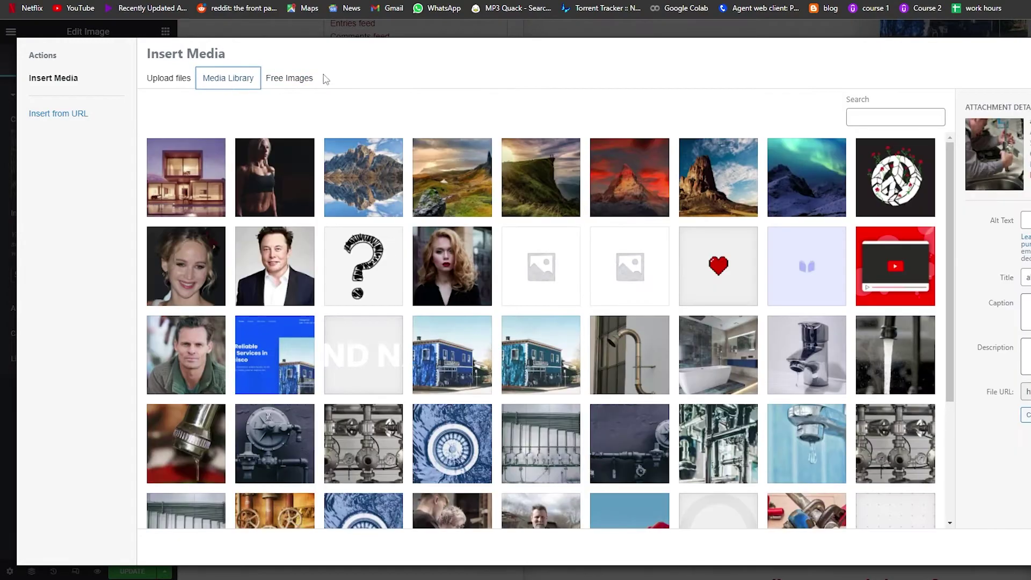
left_click(293, 81)
left_click(240, 81)
left_click(284, 274)
left_click(973, 550)
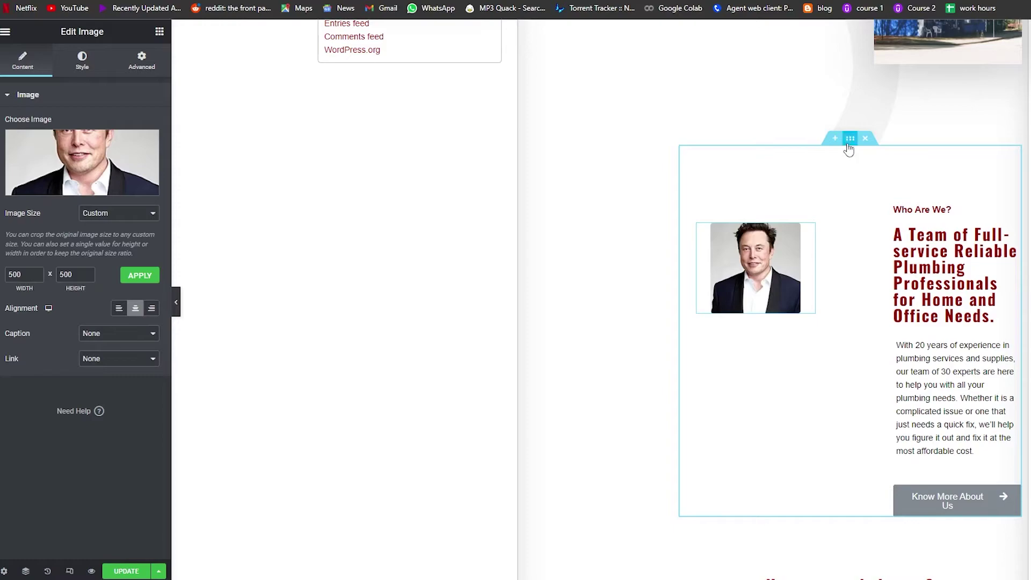
Check the Who Are We section's layout settings and look over the whole Home page from header to footer
left_click(850, 138)
left_click(39, 68)
scroll(722, 368, "down", 4)
scroll(722, 369, "down", 14)
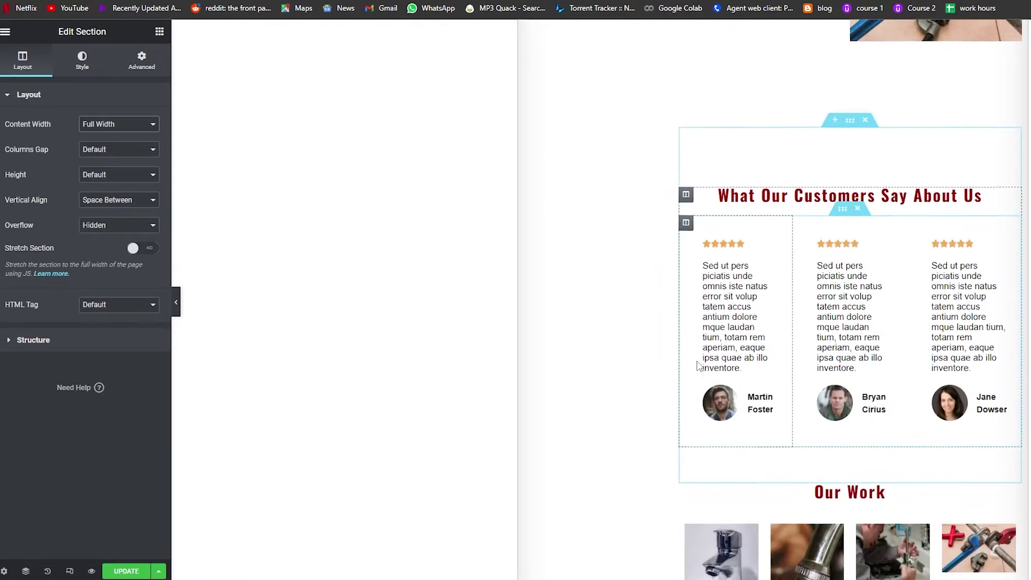
scroll(699, 367, "up", 15)
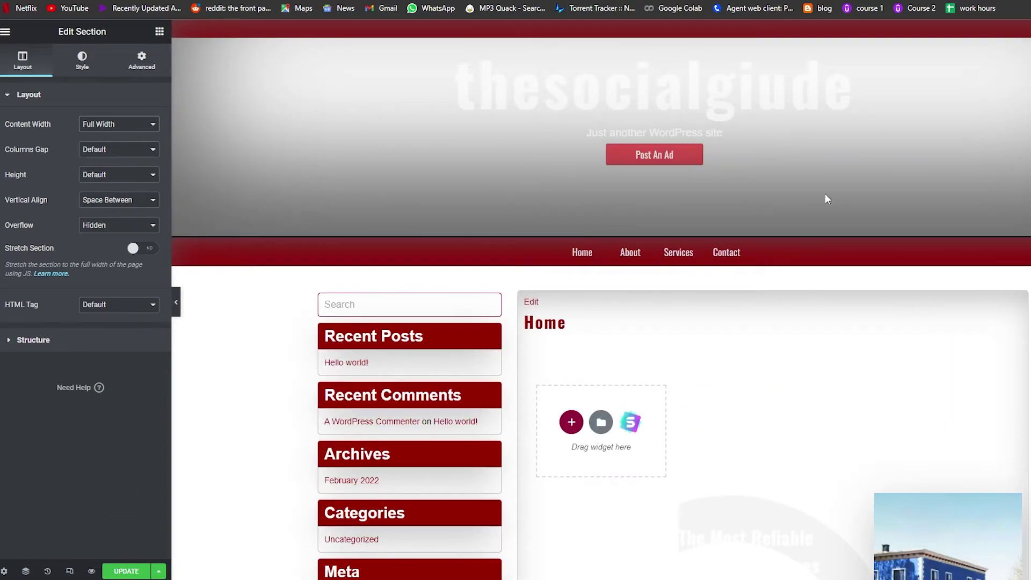
scroll(830, 188, "down", 6)
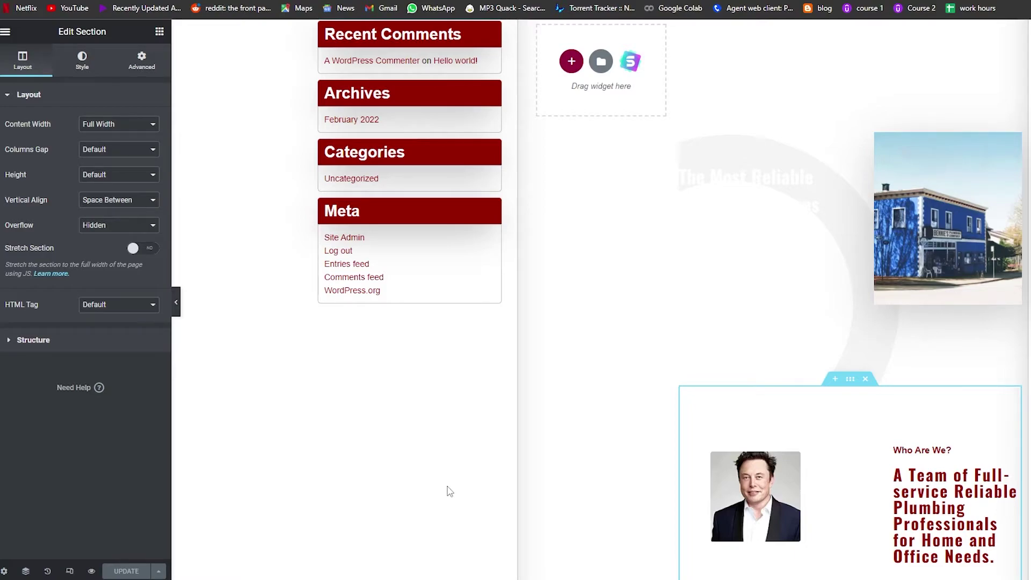
scroll(361, 453, "down", 15)
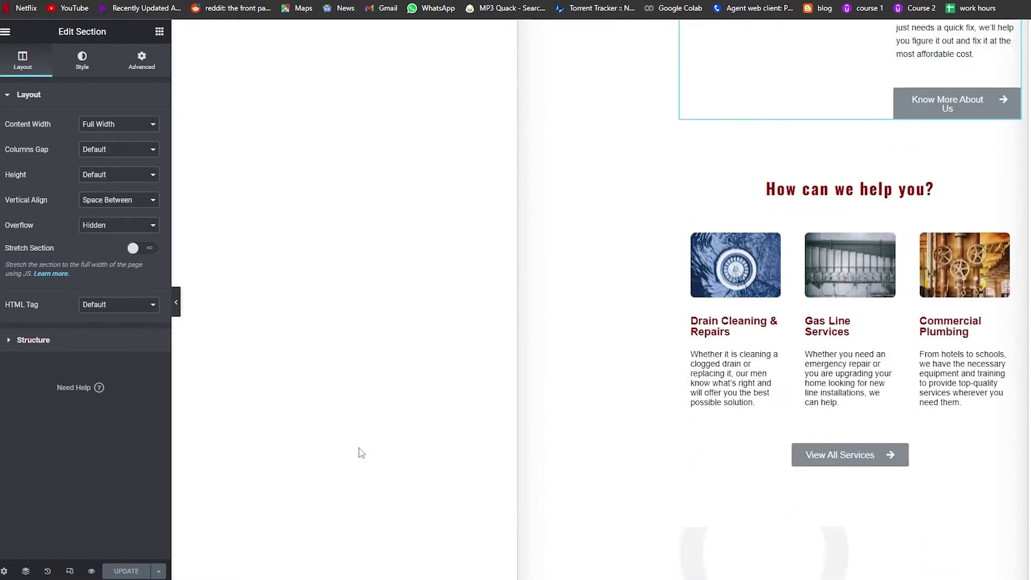
scroll(361, 453, "down", 10)
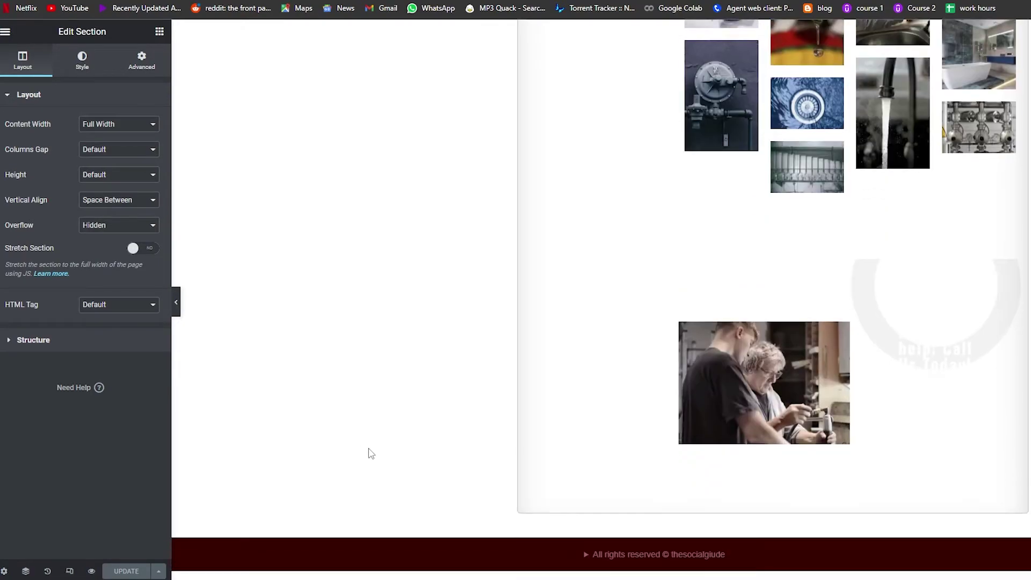
scroll(623, 497, "up", 20)
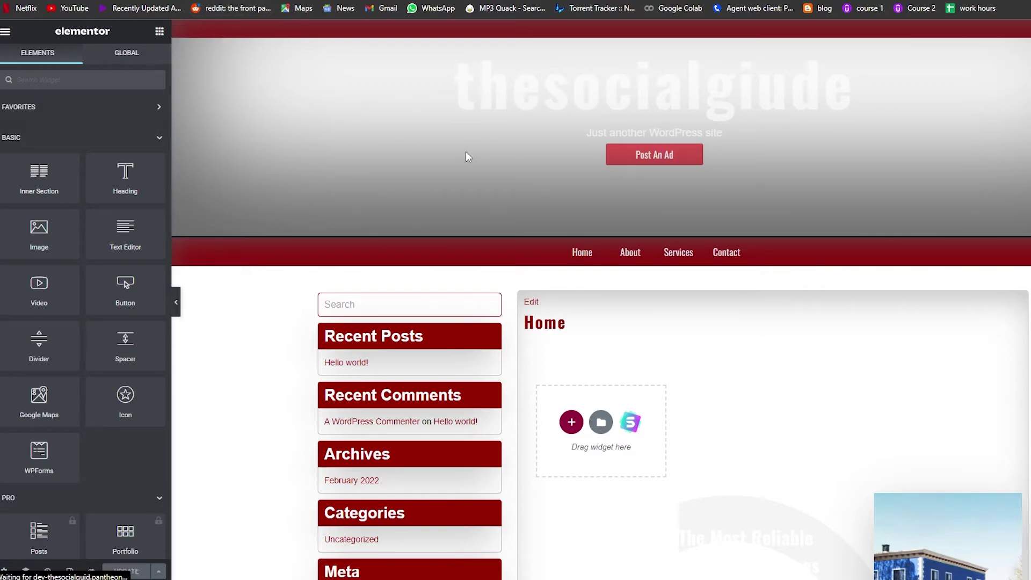
Add a Video widget above the headline in the Home page's banner section
scroll(589, 424, "down", 3)
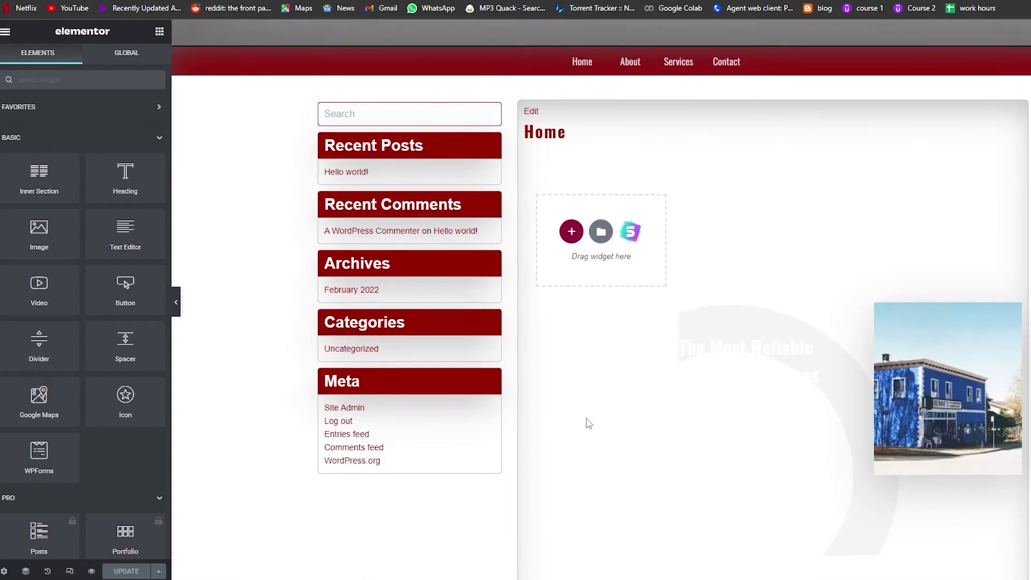
scroll(590, 424, "down", 4)
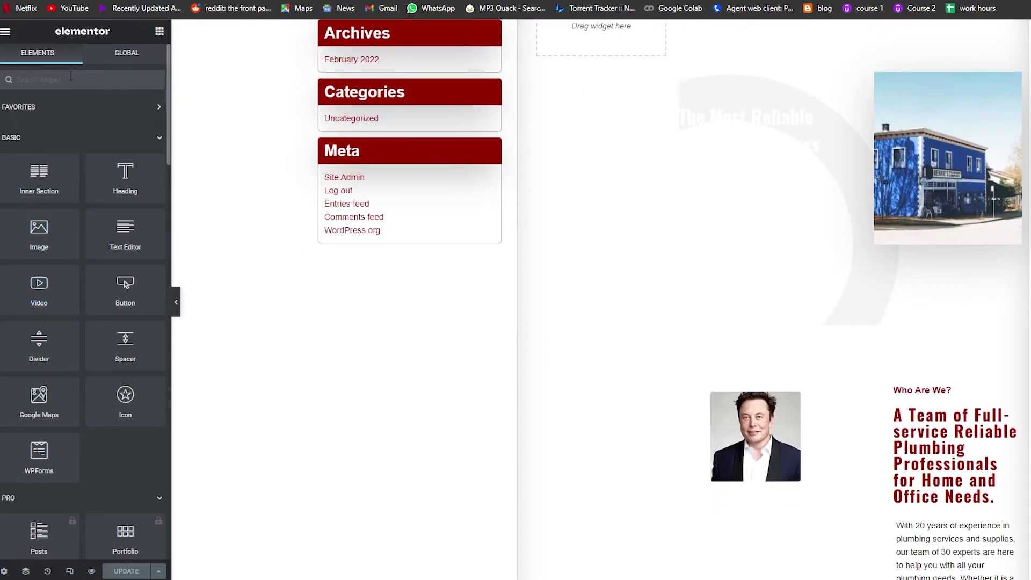
left_click_drag(26, 179, 776, 168)
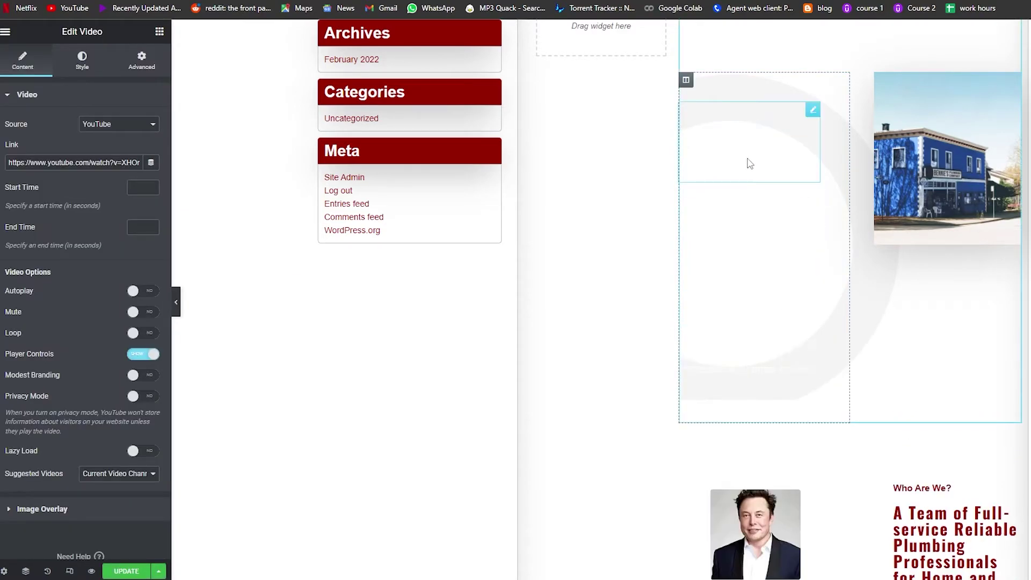
Examine the settings of the banner's headline, description text and building image
triple_click(747, 241)
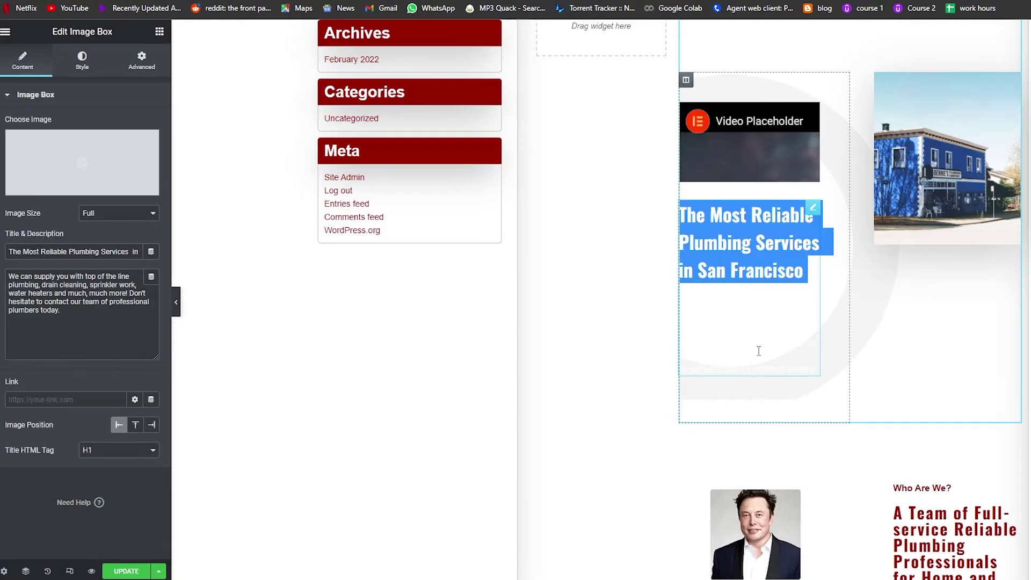
left_click(76, 72)
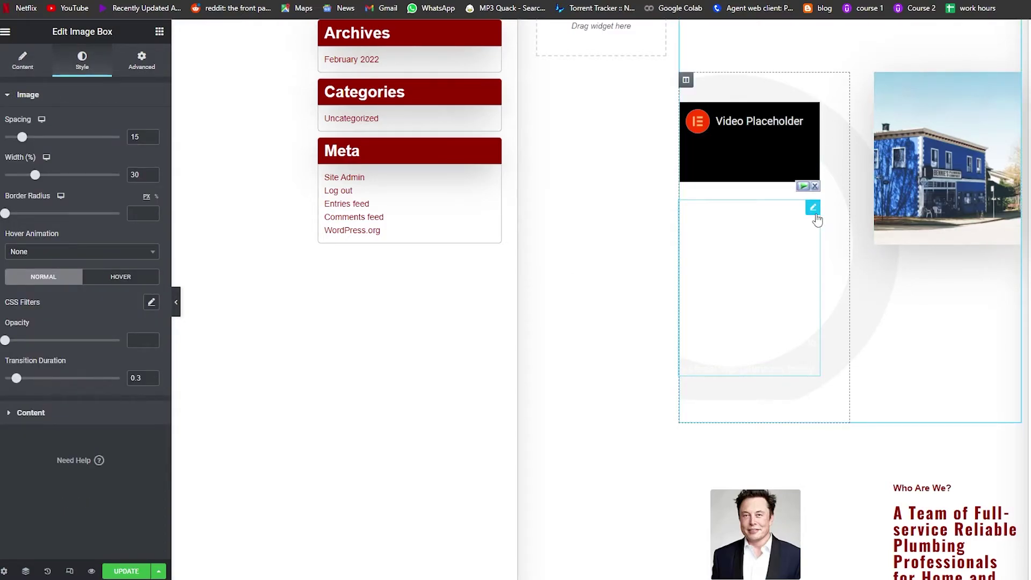
left_click(23, 60)
triple_click(775, 304)
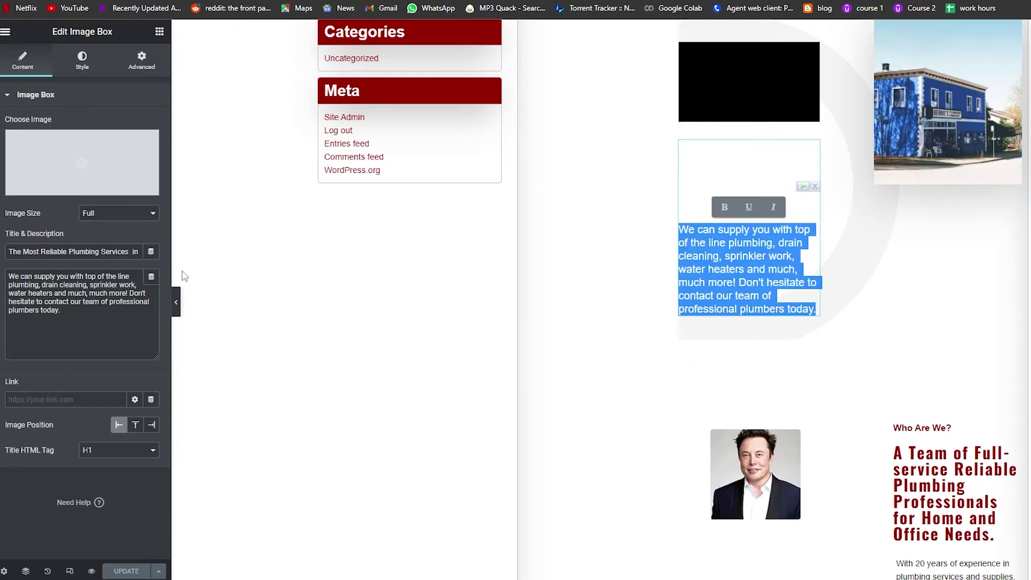
left_click(144, 214)
left_click(107, 334)
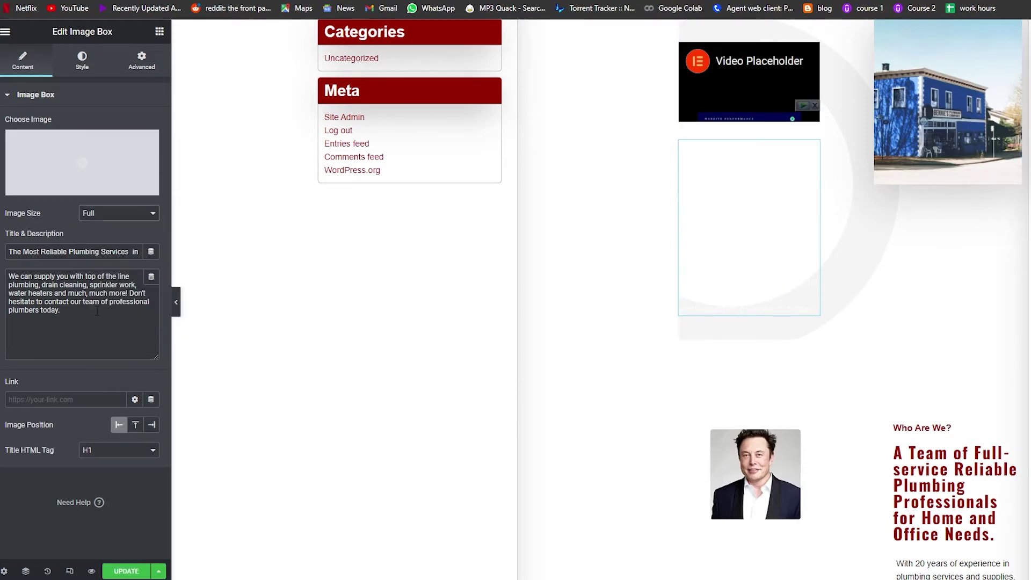
left_click(929, 212)
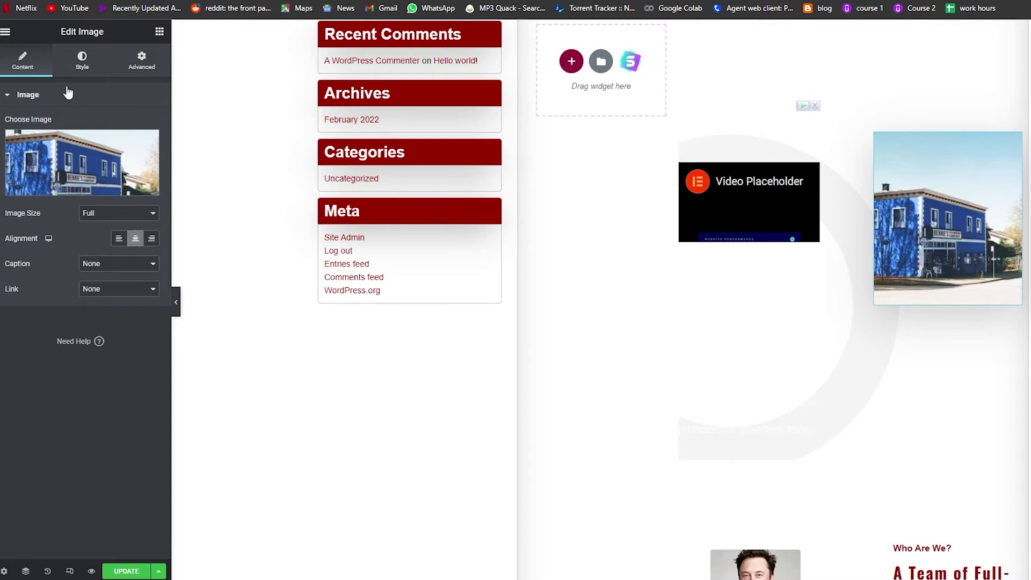
left_click(536, 387)
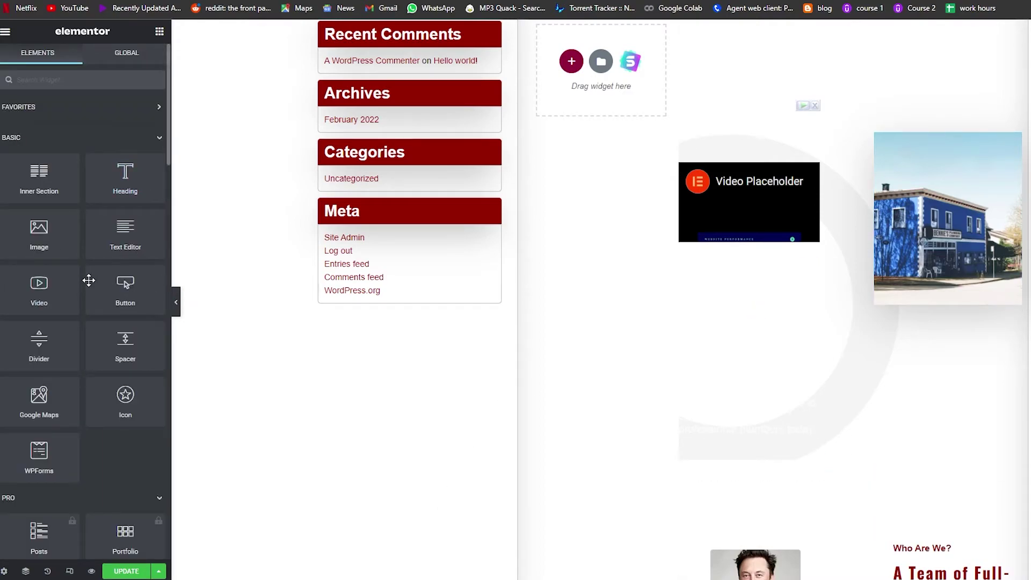
scroll(88, 279, "down", 2)
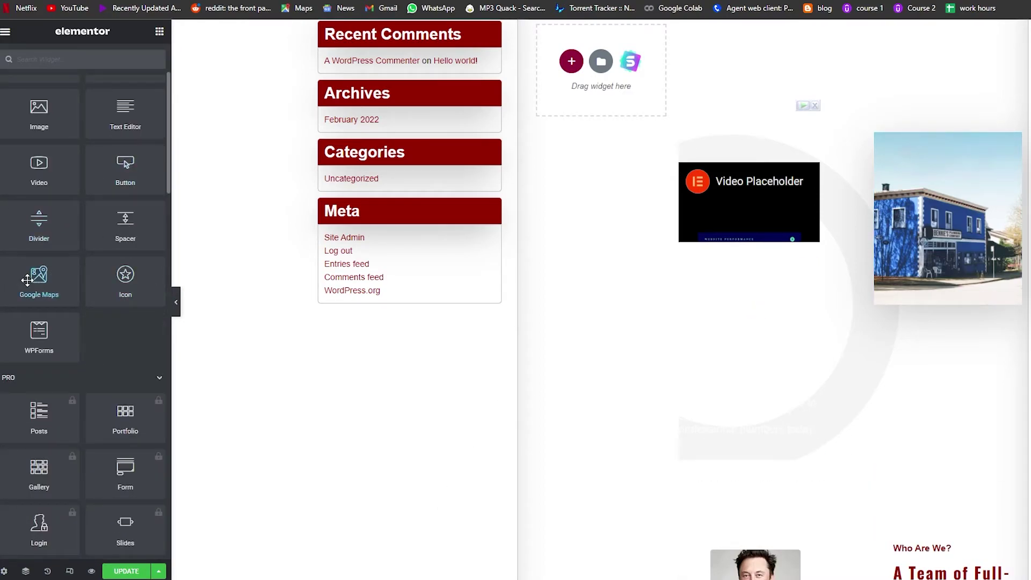
scroll(223, 364, "down", 4)
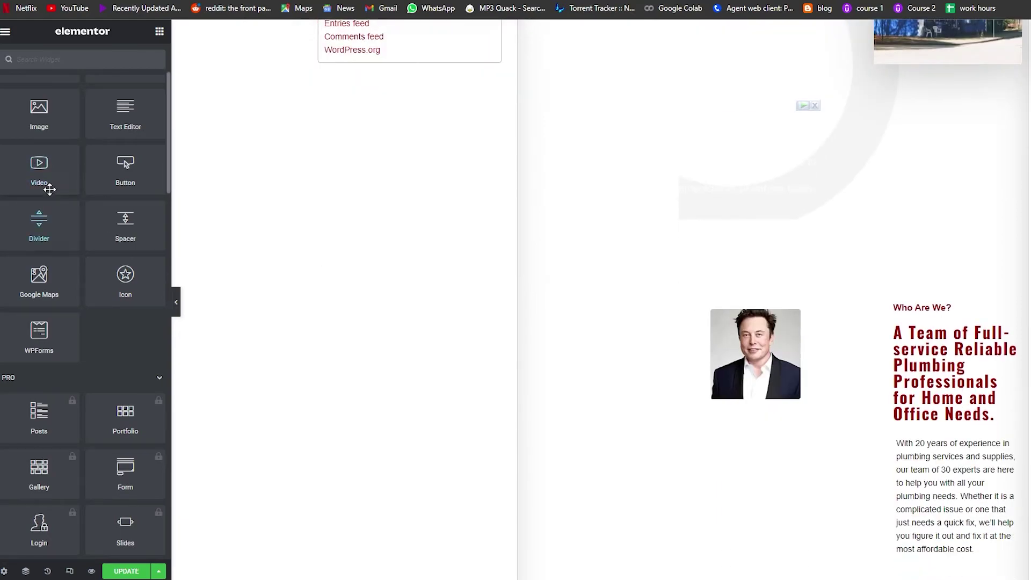
left_click_drag(25, 293, 773, 121)
Delete the Request a Callback button from below the banner's description text
scroll(805, 241, "down", 2)
left_click(755, 119)
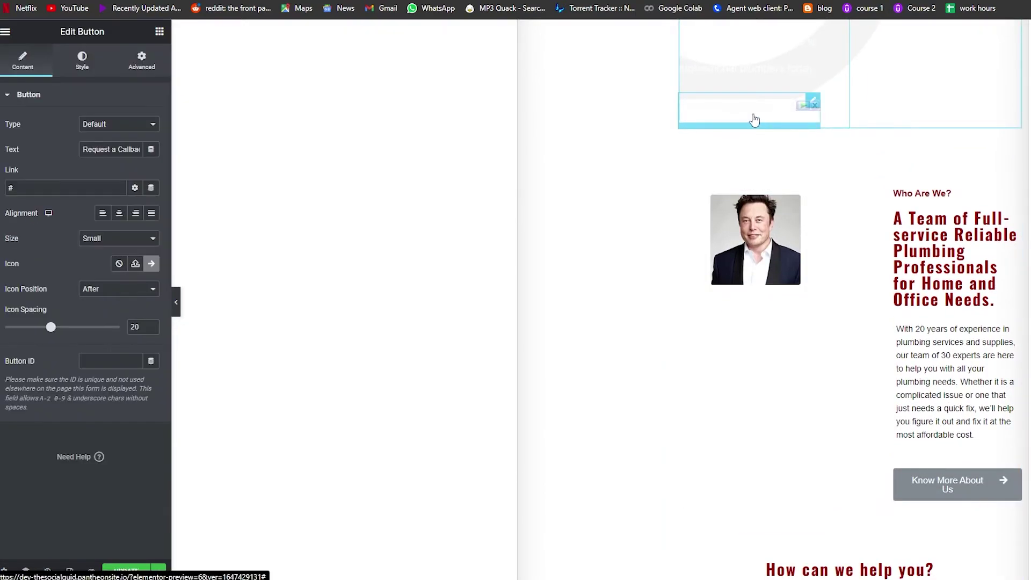
left_click(816, 107)
right_click(817, 107)
left_click(741, 270)
Look over the edited Home page, from its lower sections back up to the header and banner
scroll(467, 341, "down", 5)
scroll(66, 460, "down", 6)
scroll(675, 391, "down", 12)
scroll(666, 396, "down", 2)
scroll(662, 396, "up", 10)
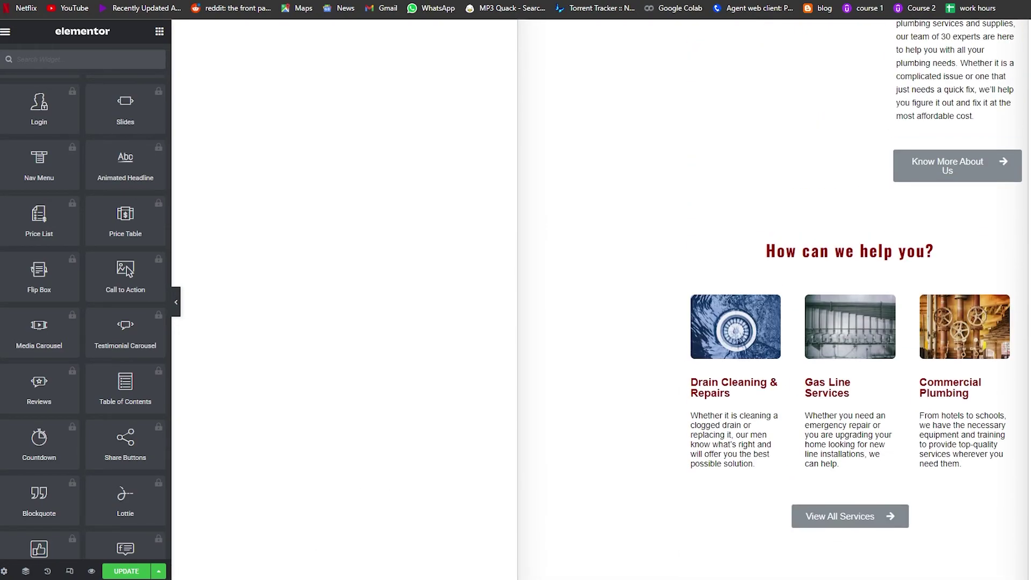
scroll(545, 451, "up", 15)
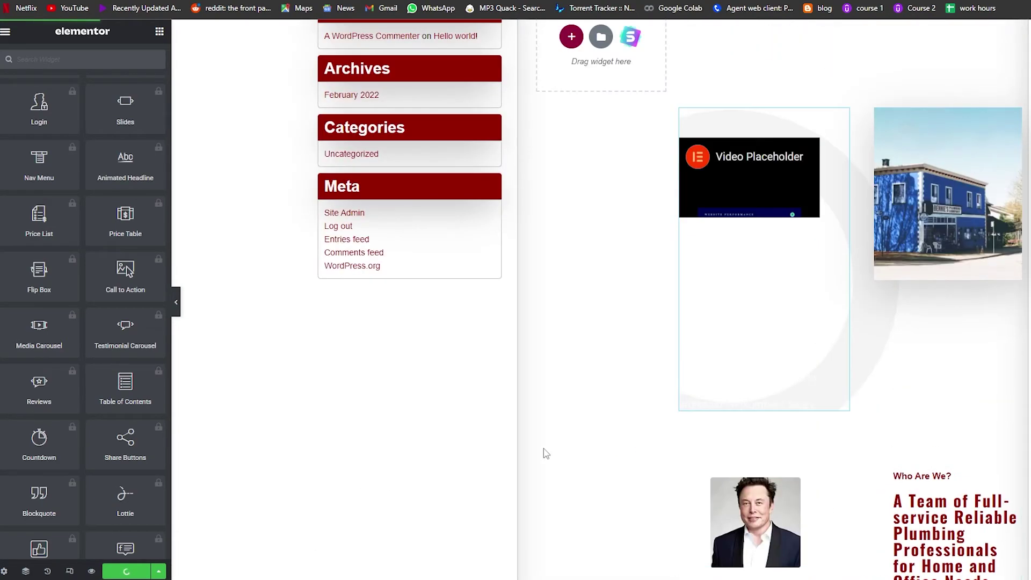
scroll(392, 570, "up", 3)
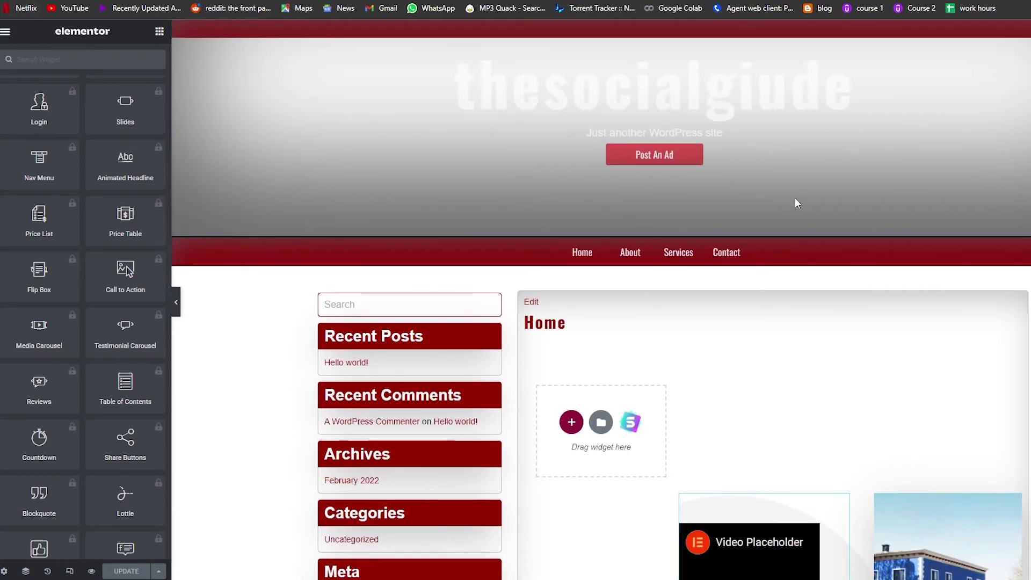
scroll(376, 430, "down", 3)
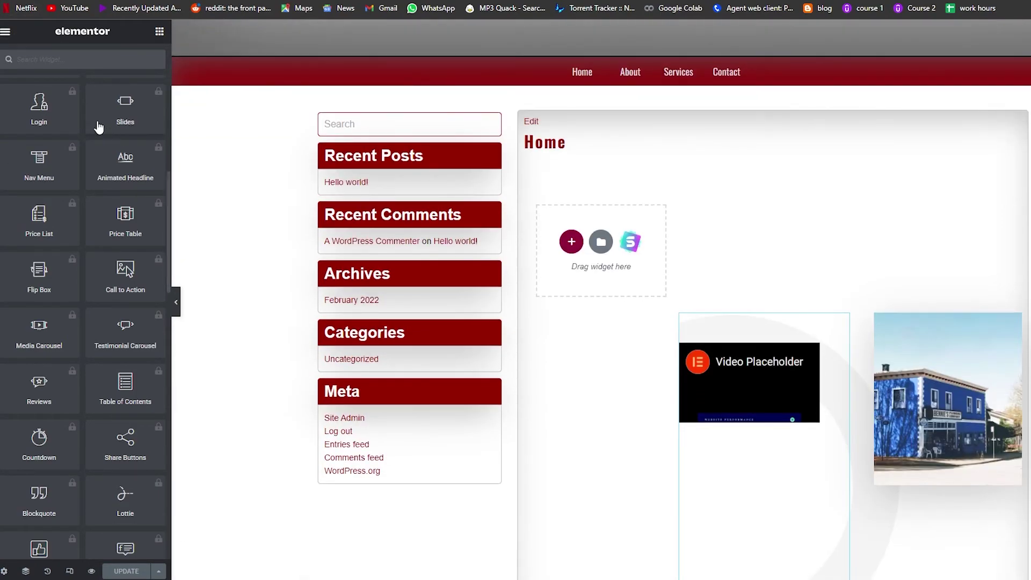
Open the editor's main menu with the site settings and exit options
left_click(8, 36)
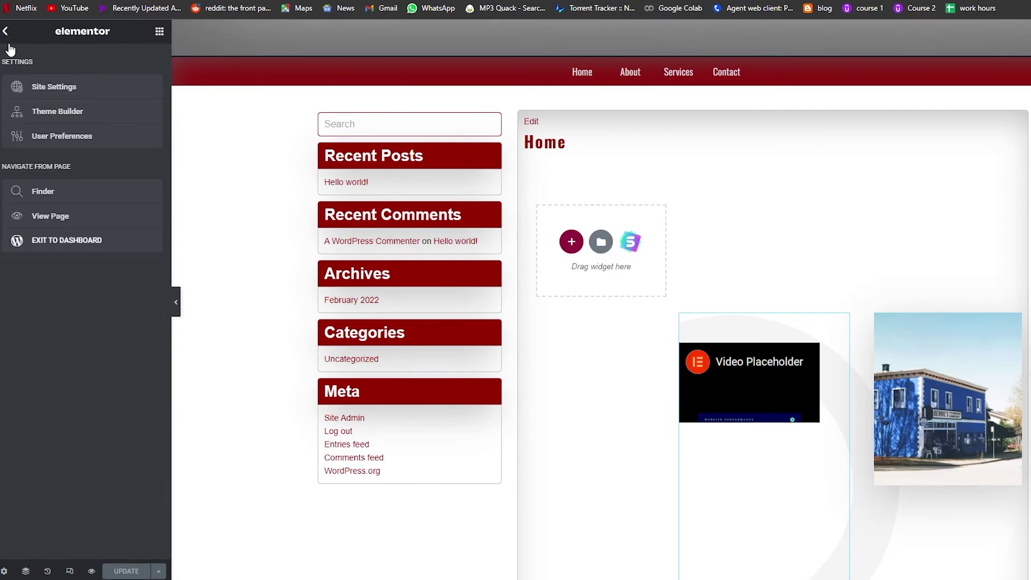